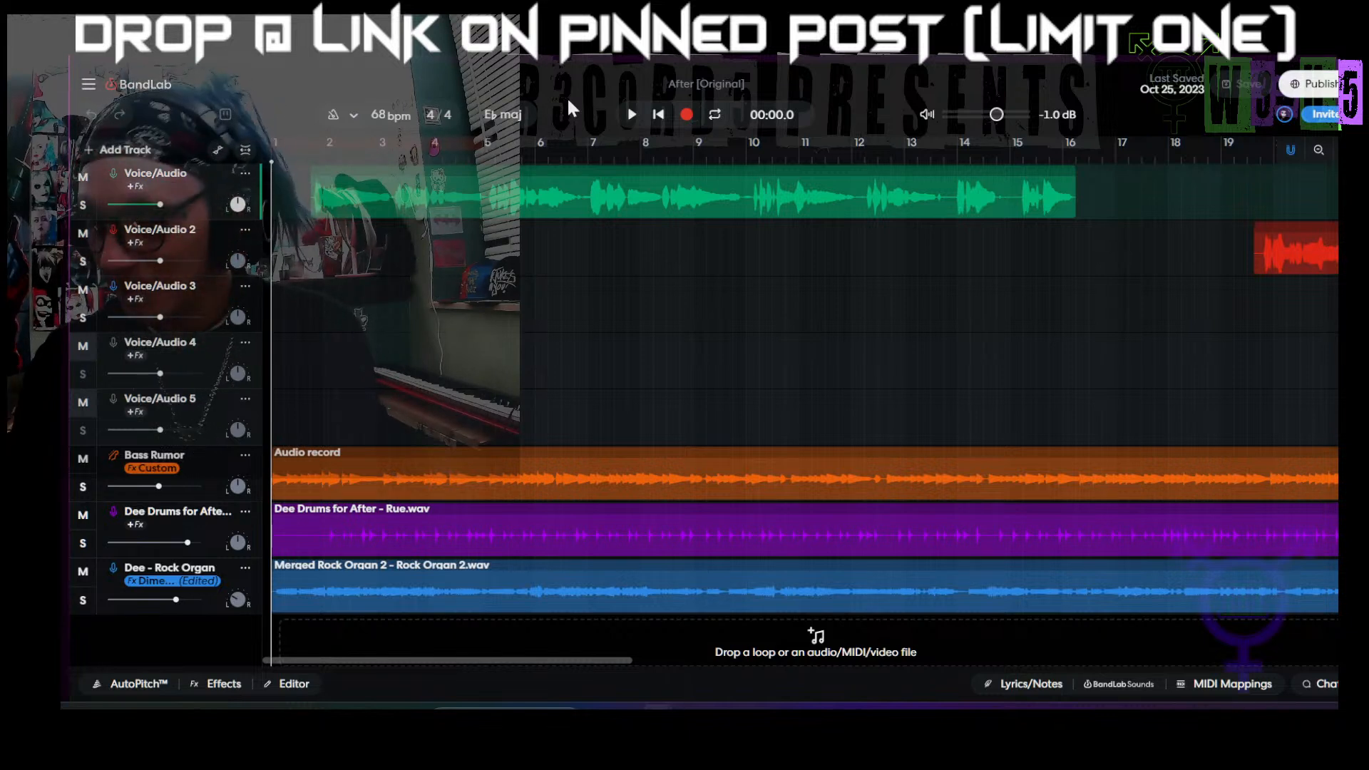
Step: Play back the song and examine how the vocal and instrument clips are arranged along the timeline
key(space)
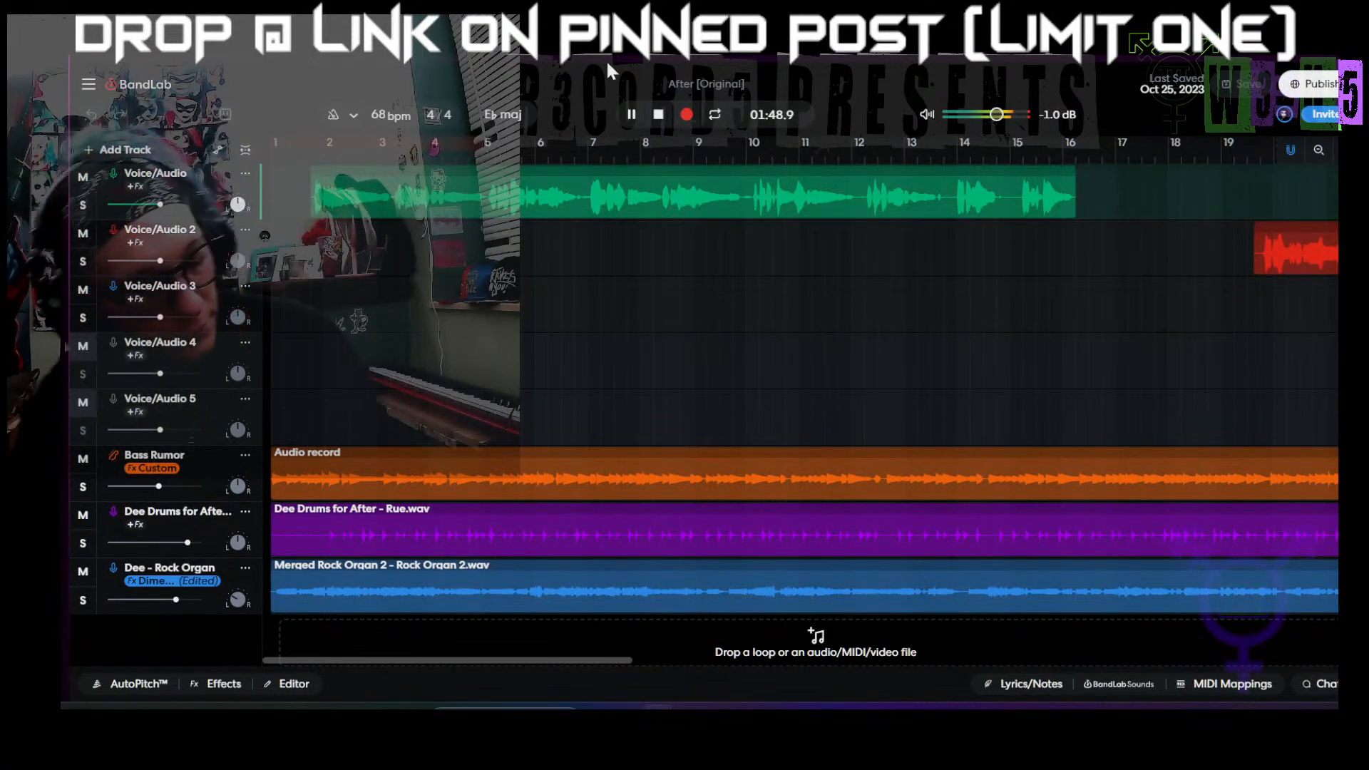
scroll(703, 400, down, 3)
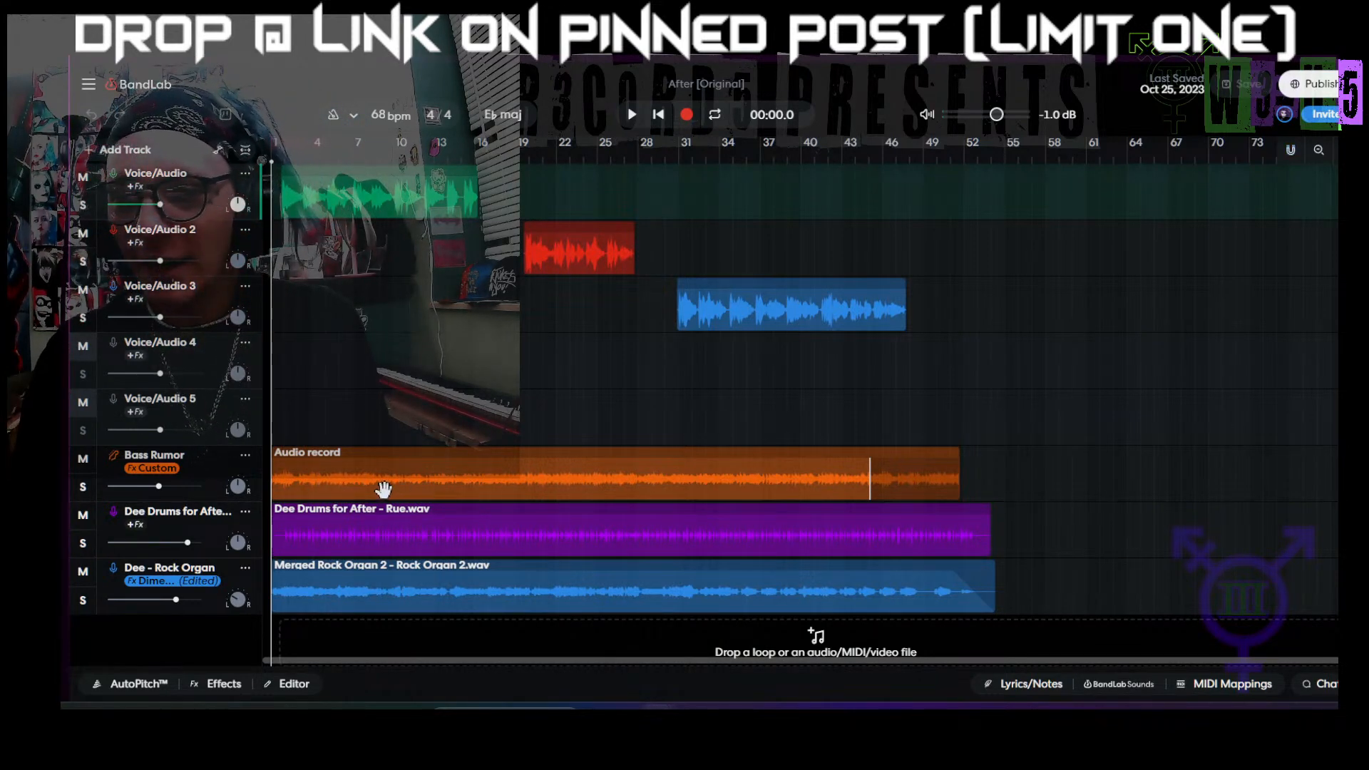
scroll(383, 489, up, 2)
scroll(388, 490, up, 1)
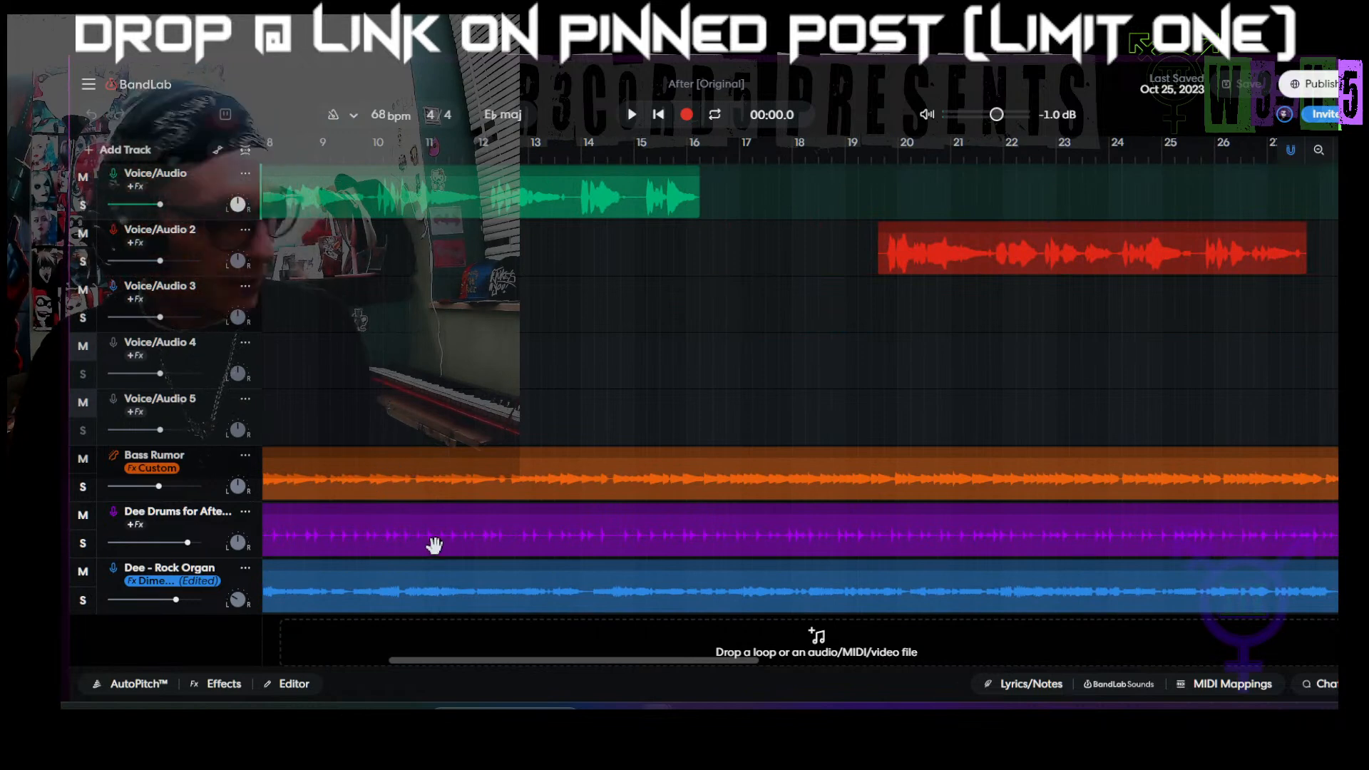
scroll(438, 548, up, 1)
scroll(440, 546, left, 5)
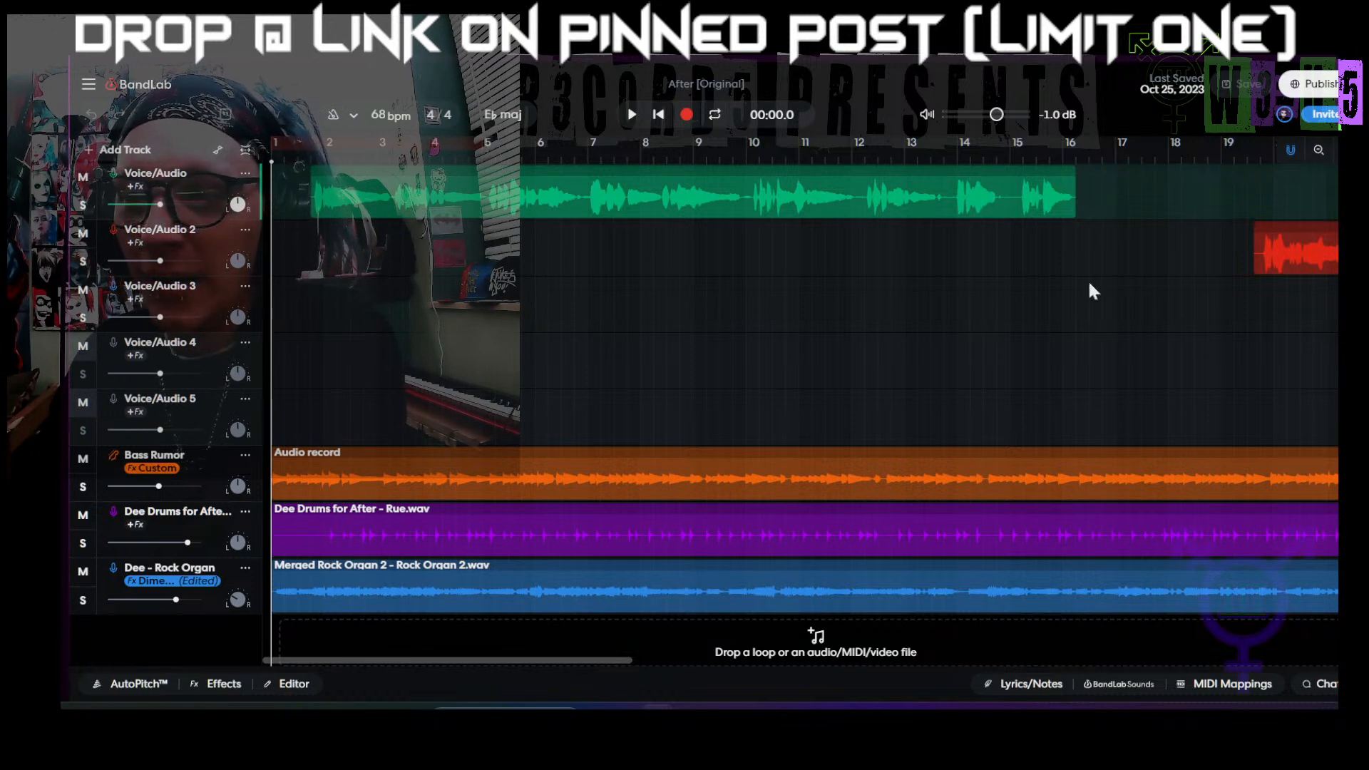
Step: Lower the Bass Rumor track's volume slightly and play back the opening of the song
drag(613, 660, 536, 678)
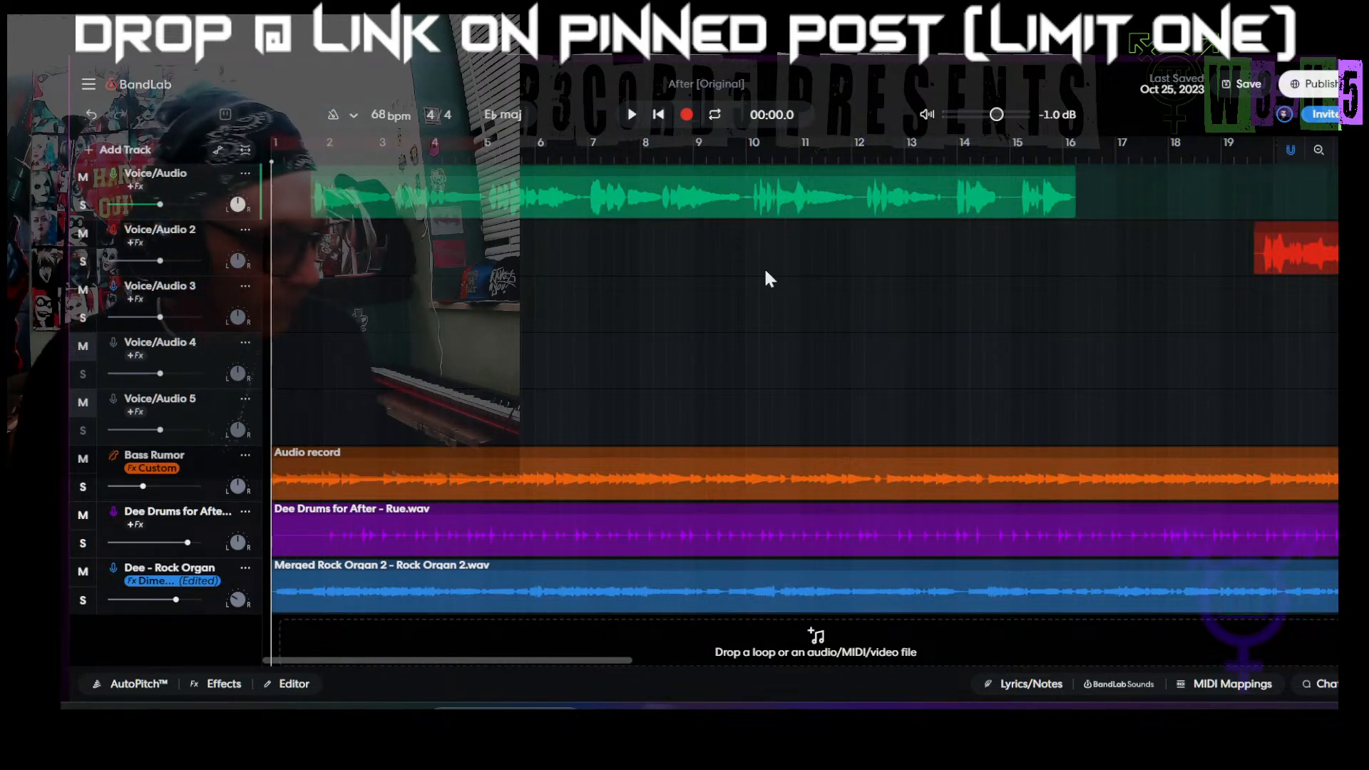
scroll(624, 374, down, 3)
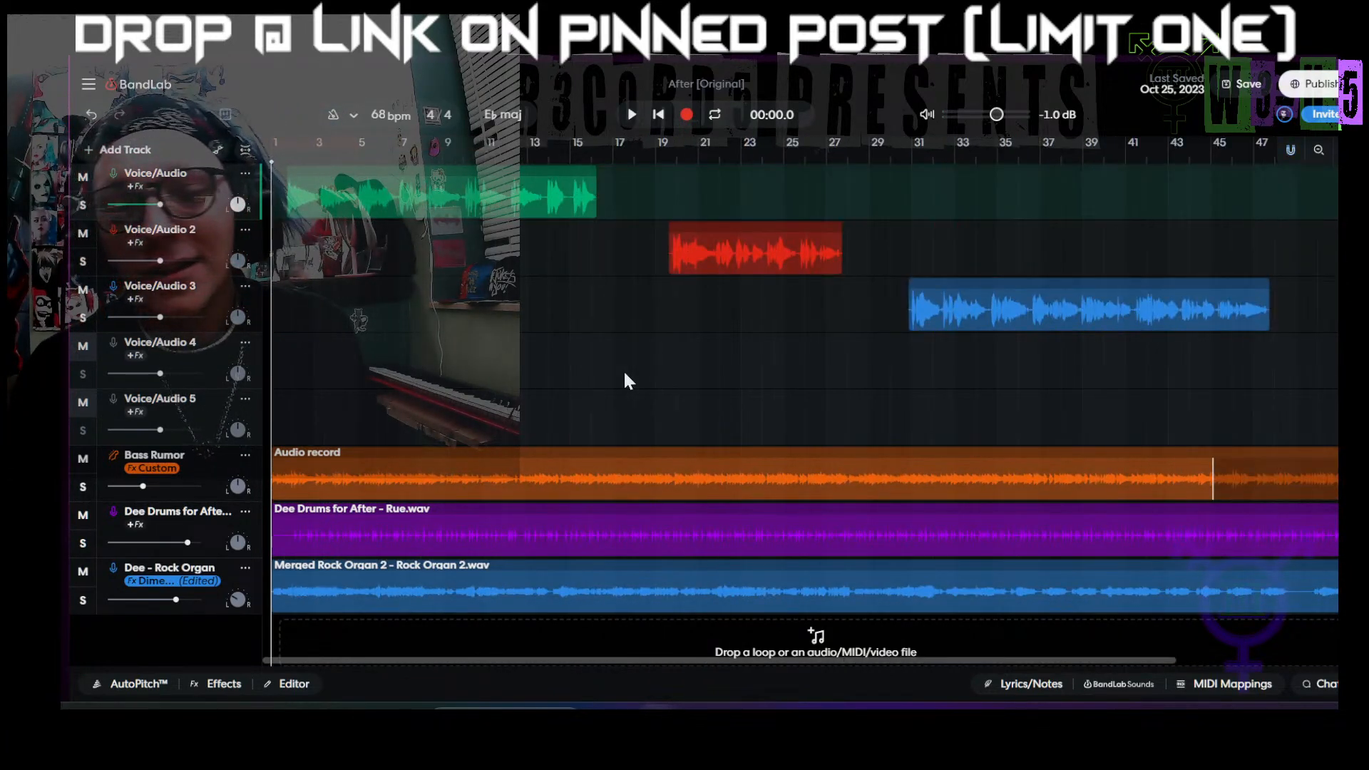
scroll(624, 378, down, 3)
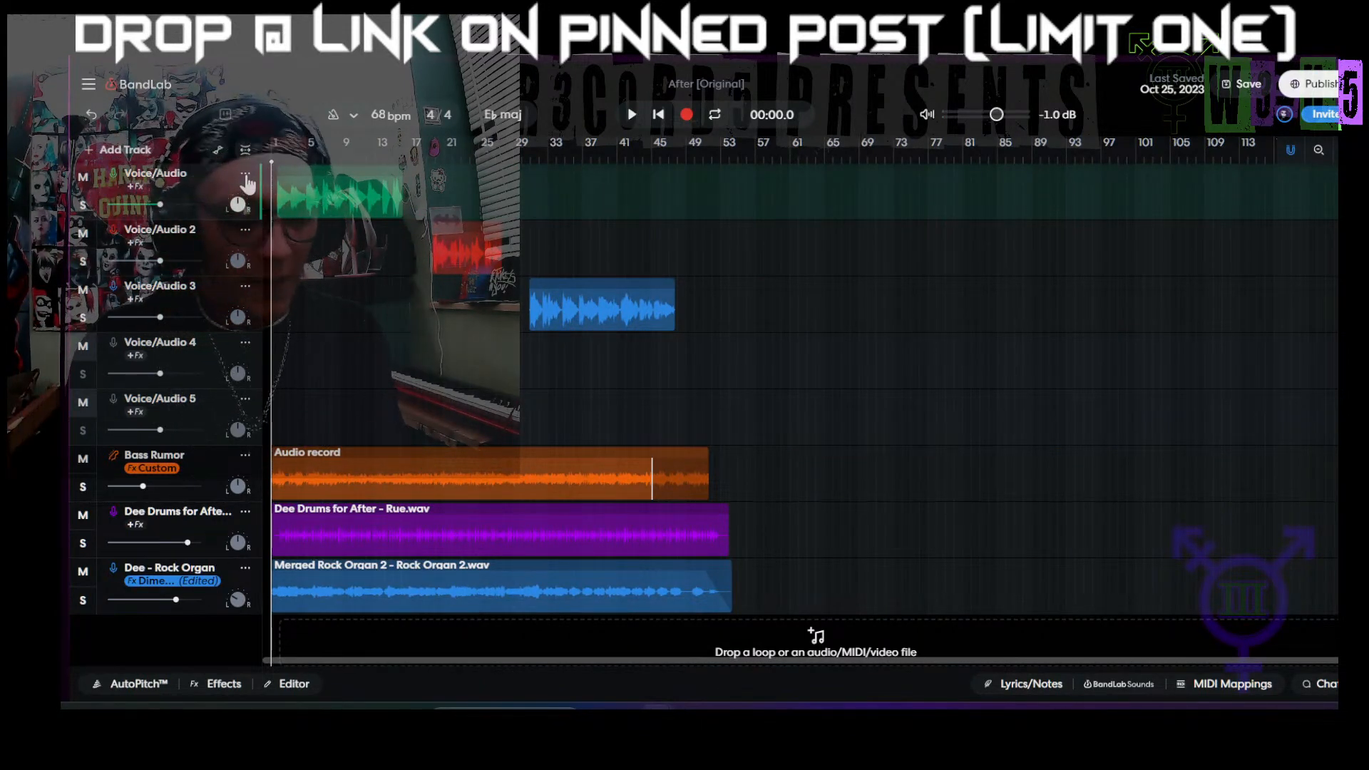
key(space)
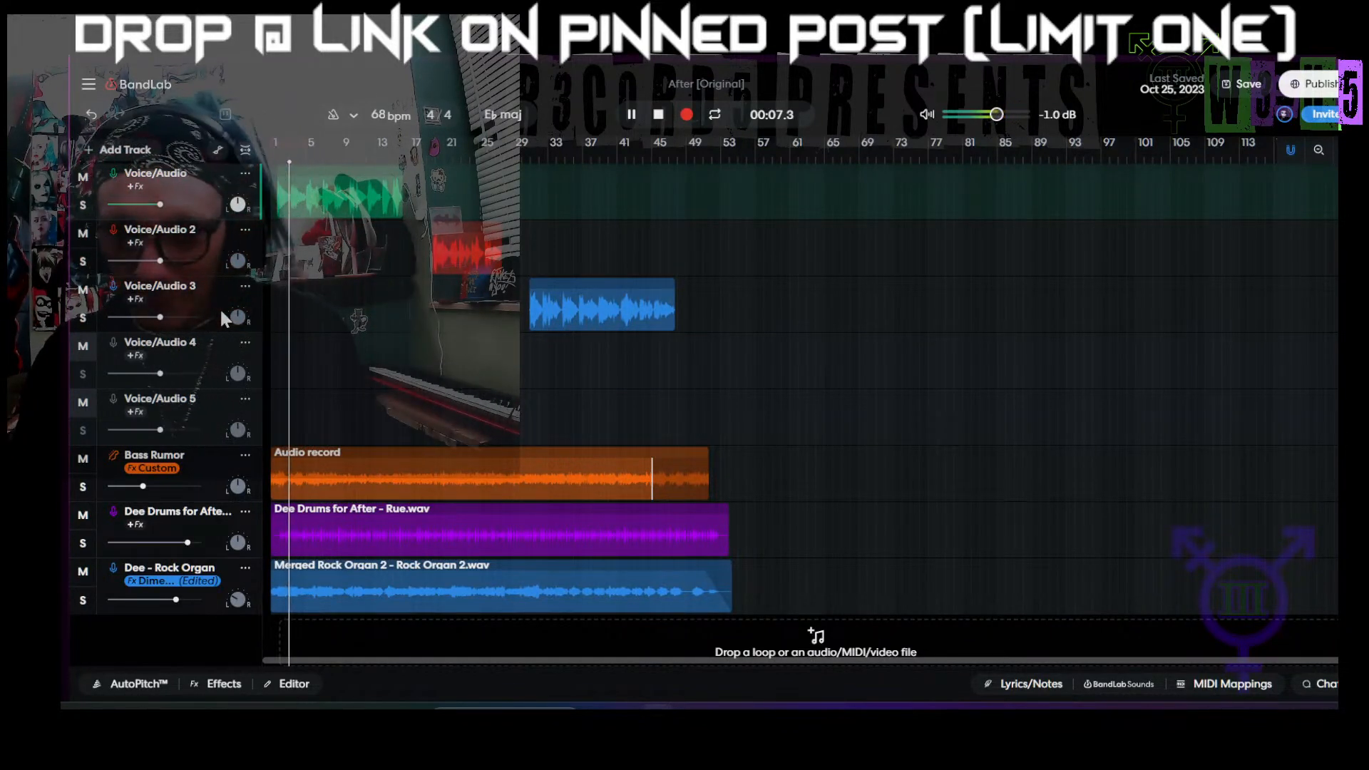
key(space)
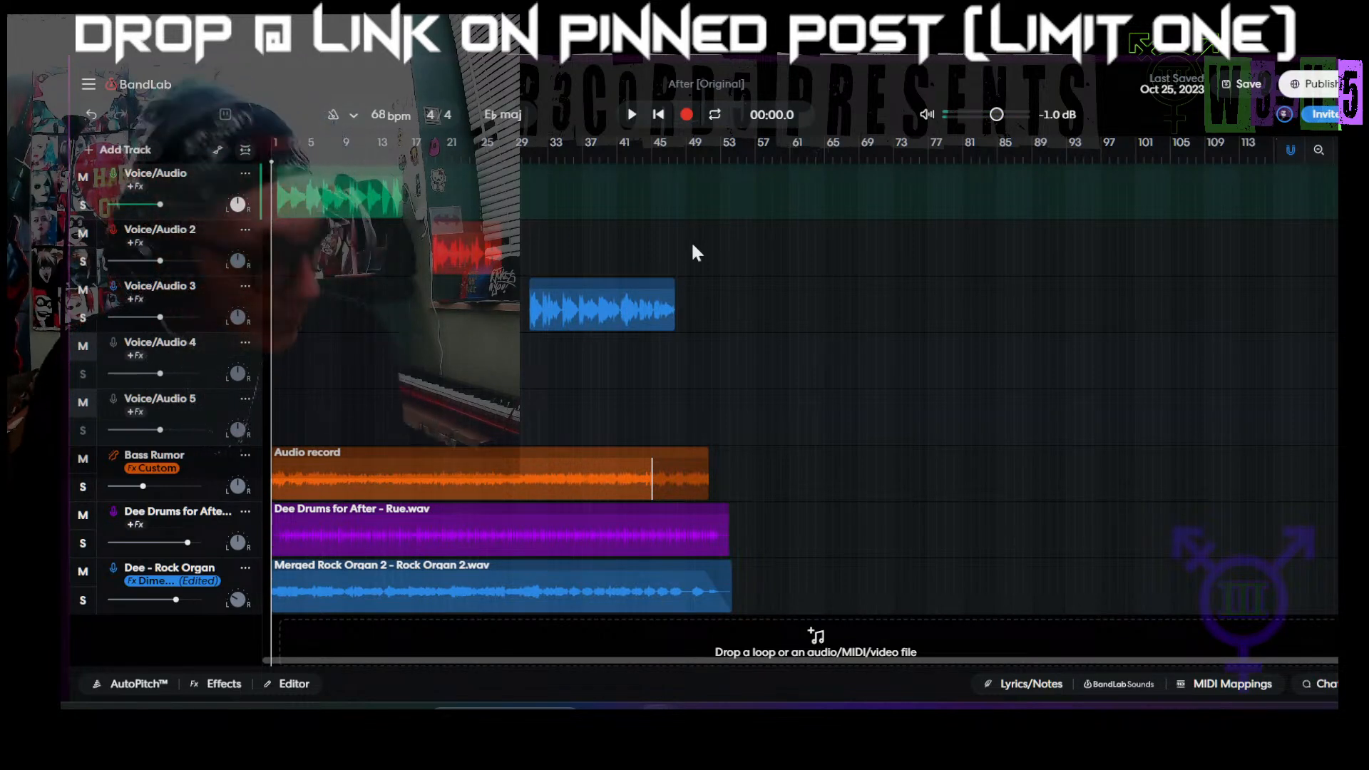
Step: Move the Voice/Audio 2 clip up onto the first Voice/Audio track at the same time position
scroll(507, 233, up, 5)
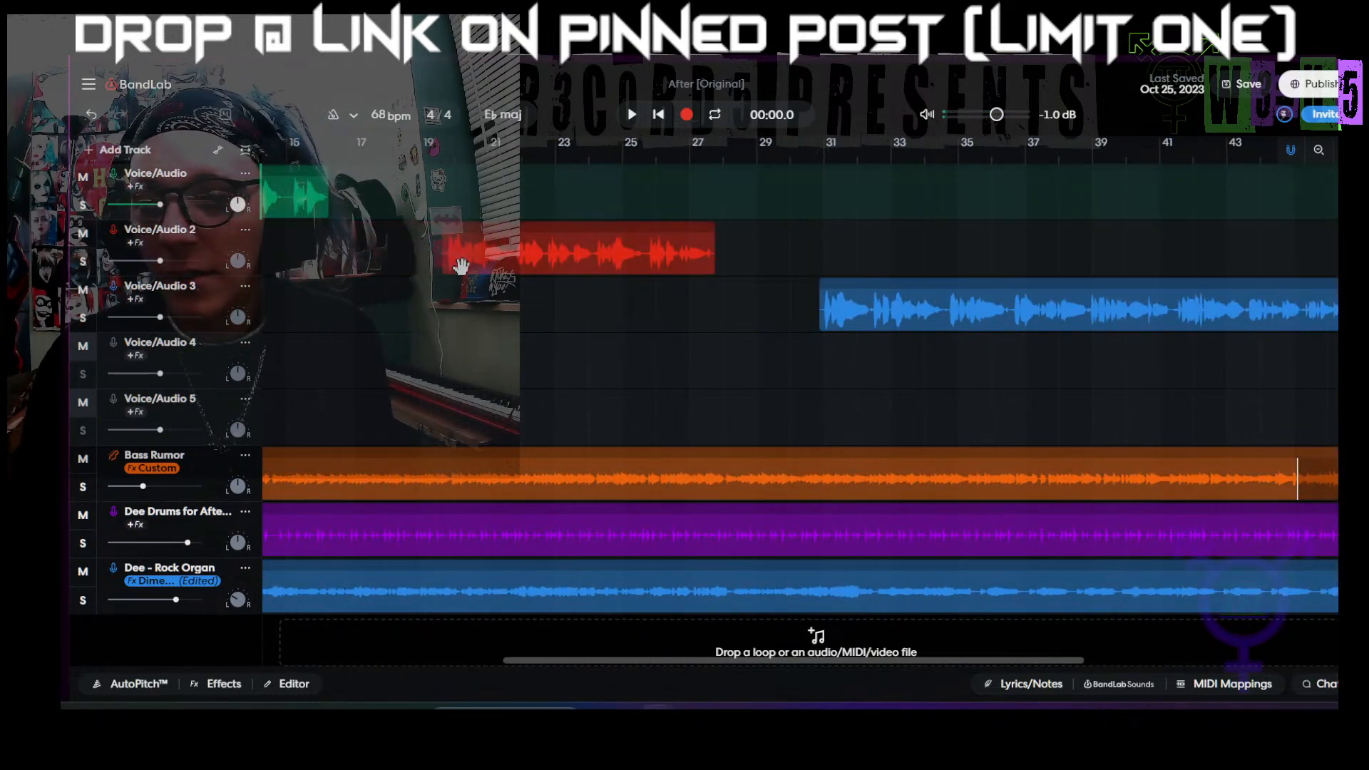
scroll(460, 266, up, 5)
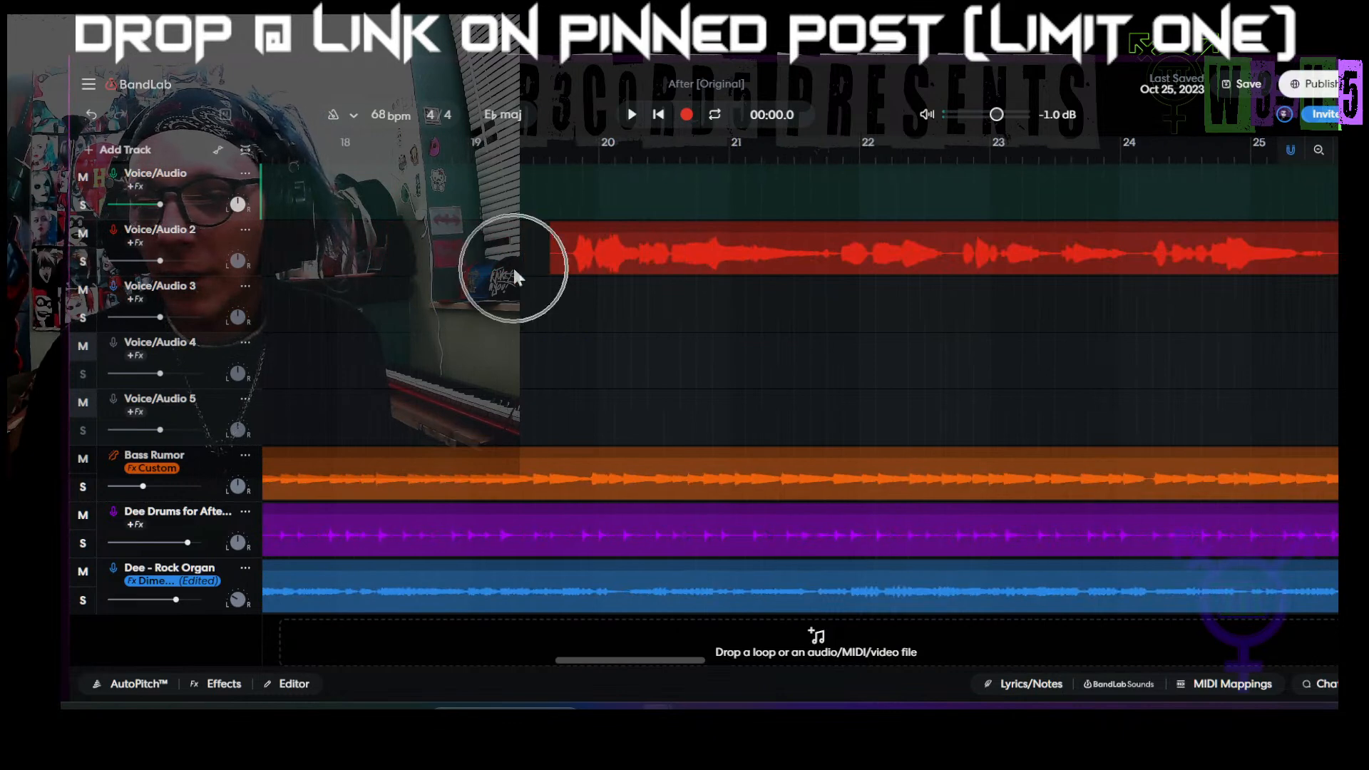
drag(577, 255, 576, 196)
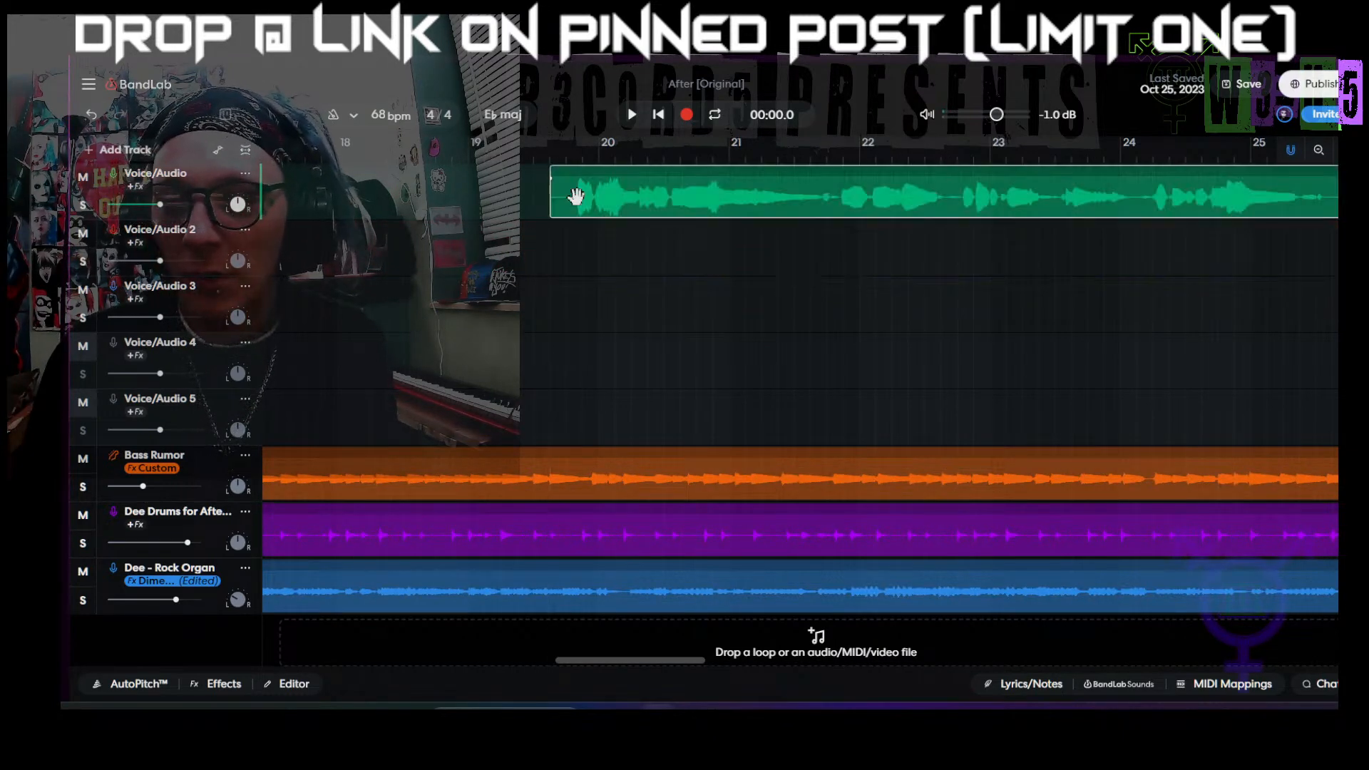
Step: Move the Voice/Audio 3 clip up onto the first Voice/Audio track, keeping its start just before bar 31
scroll(610, 319, right, 10)
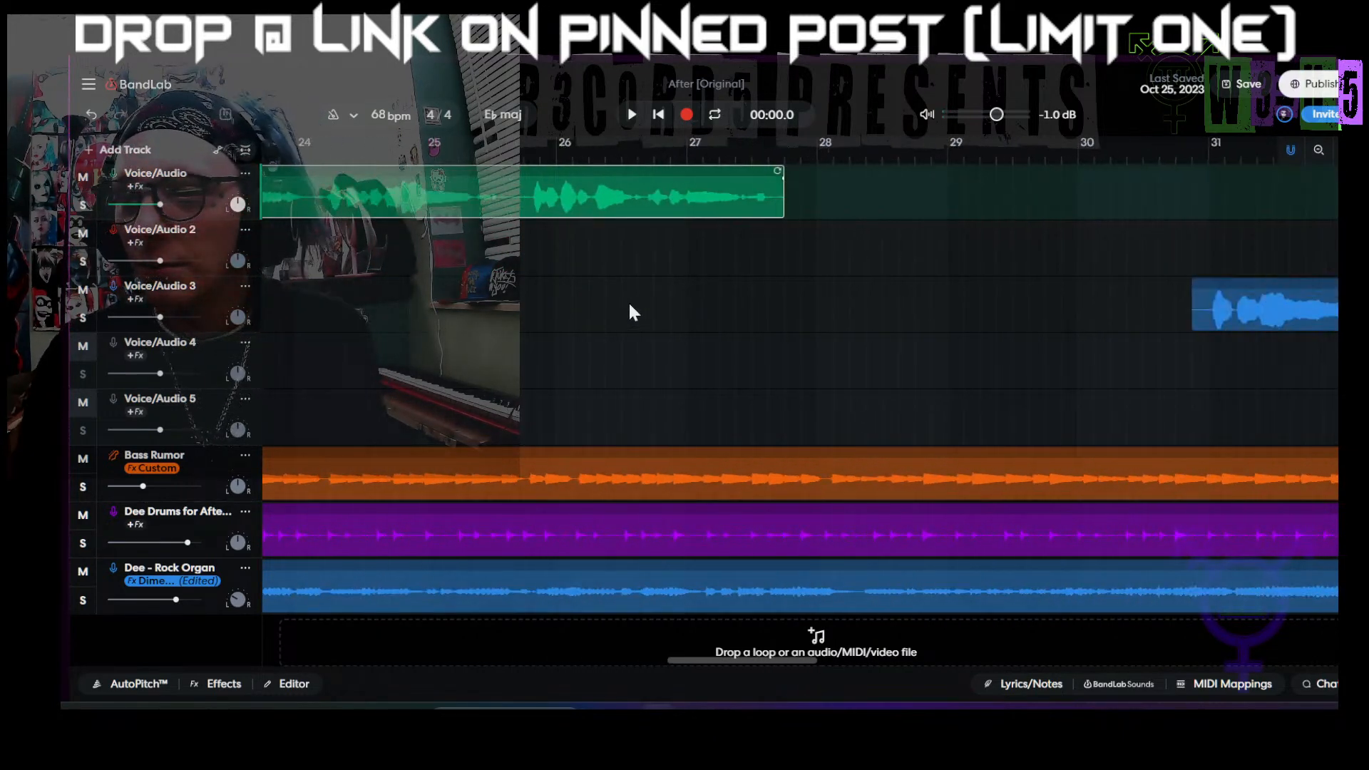
scroll(633, 310, right, 5)
click(795, 317)
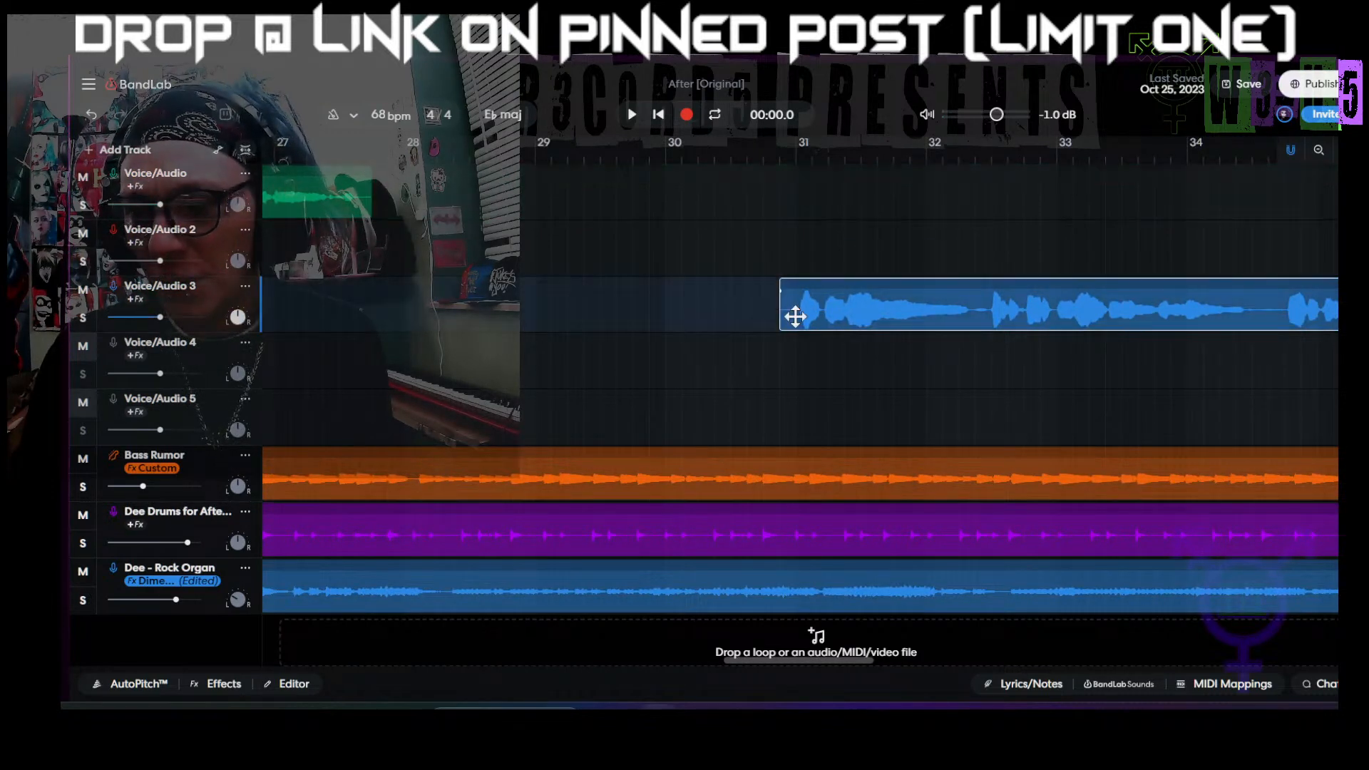
drag(795, 316, 794, 199)
scroll(518, 338, down, 5)
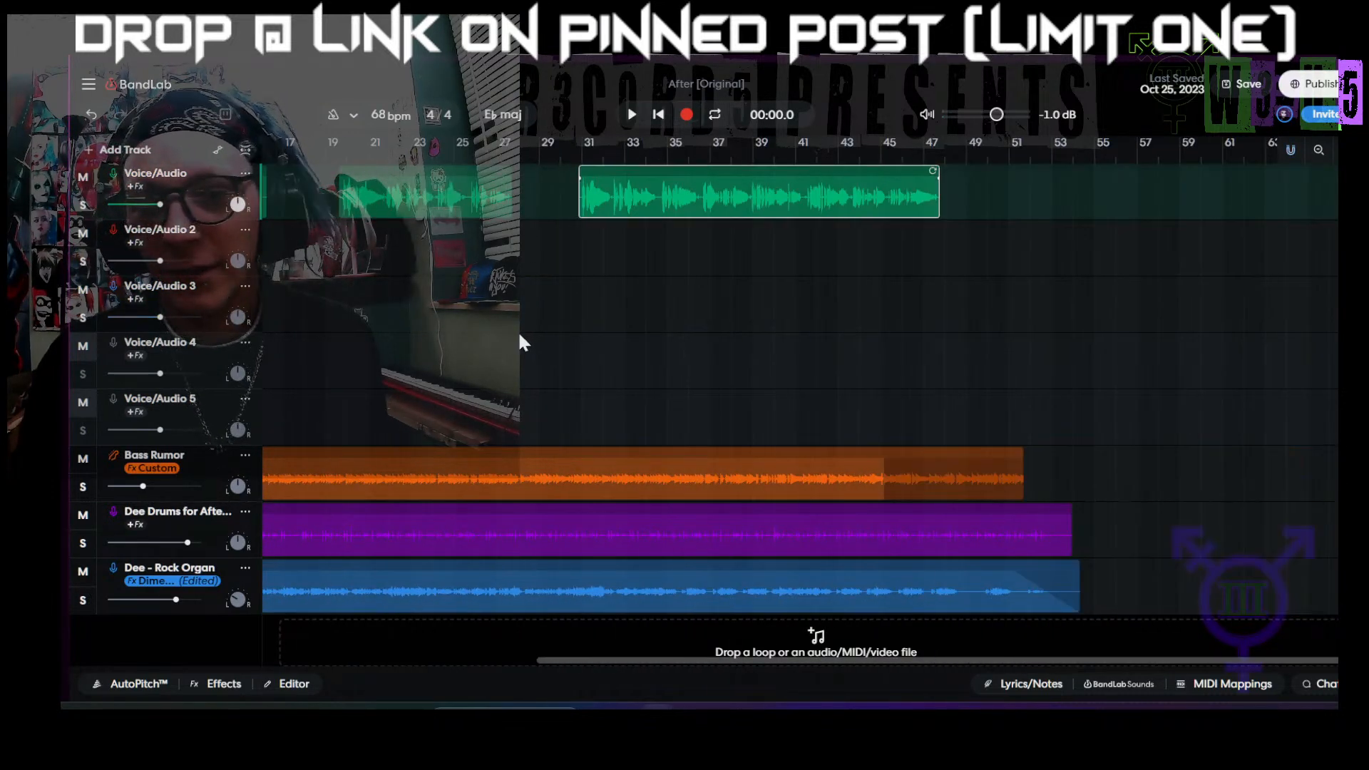
scroll(447, 327, down, 5)
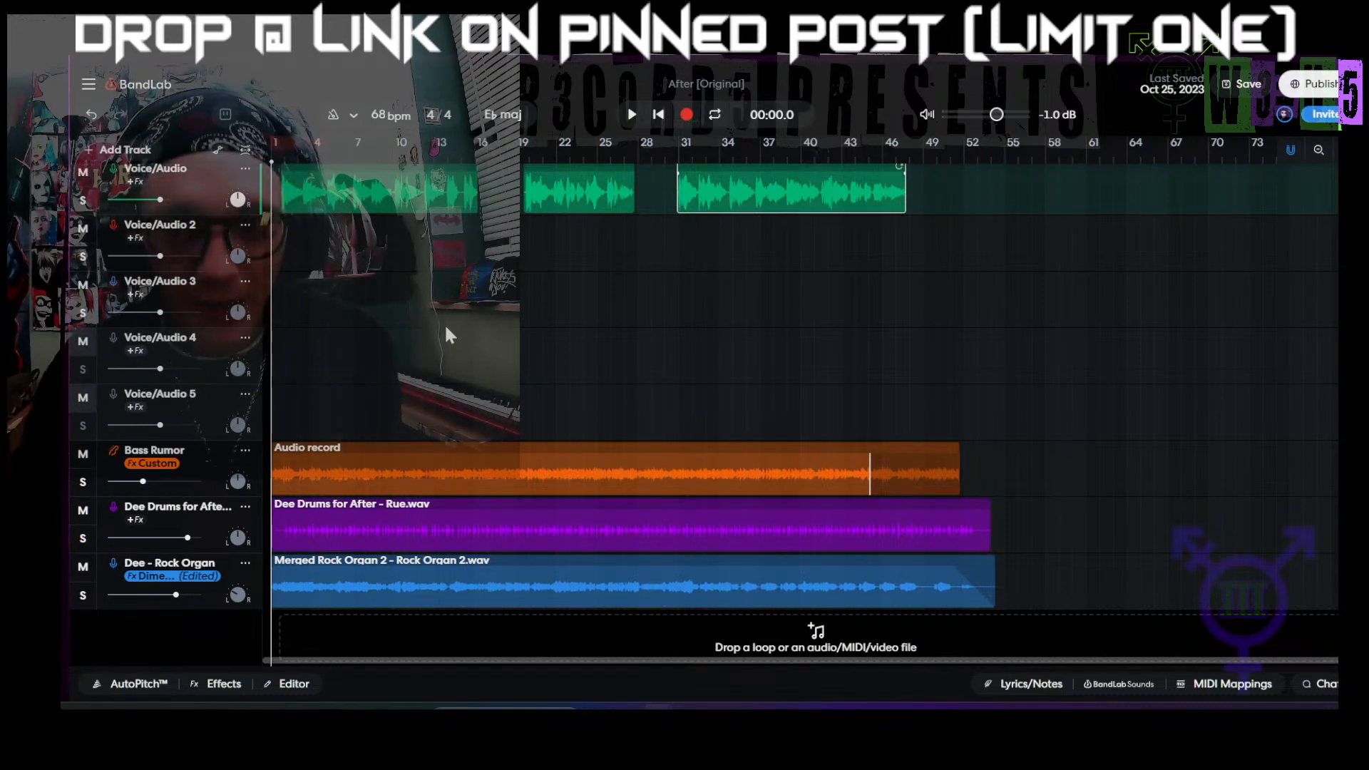
Step: Delete the empty tracks Voice/Audio 2, Voice/Audio 3, Voice/Audio 4 and Voice/Audio 5
click(246, 227)
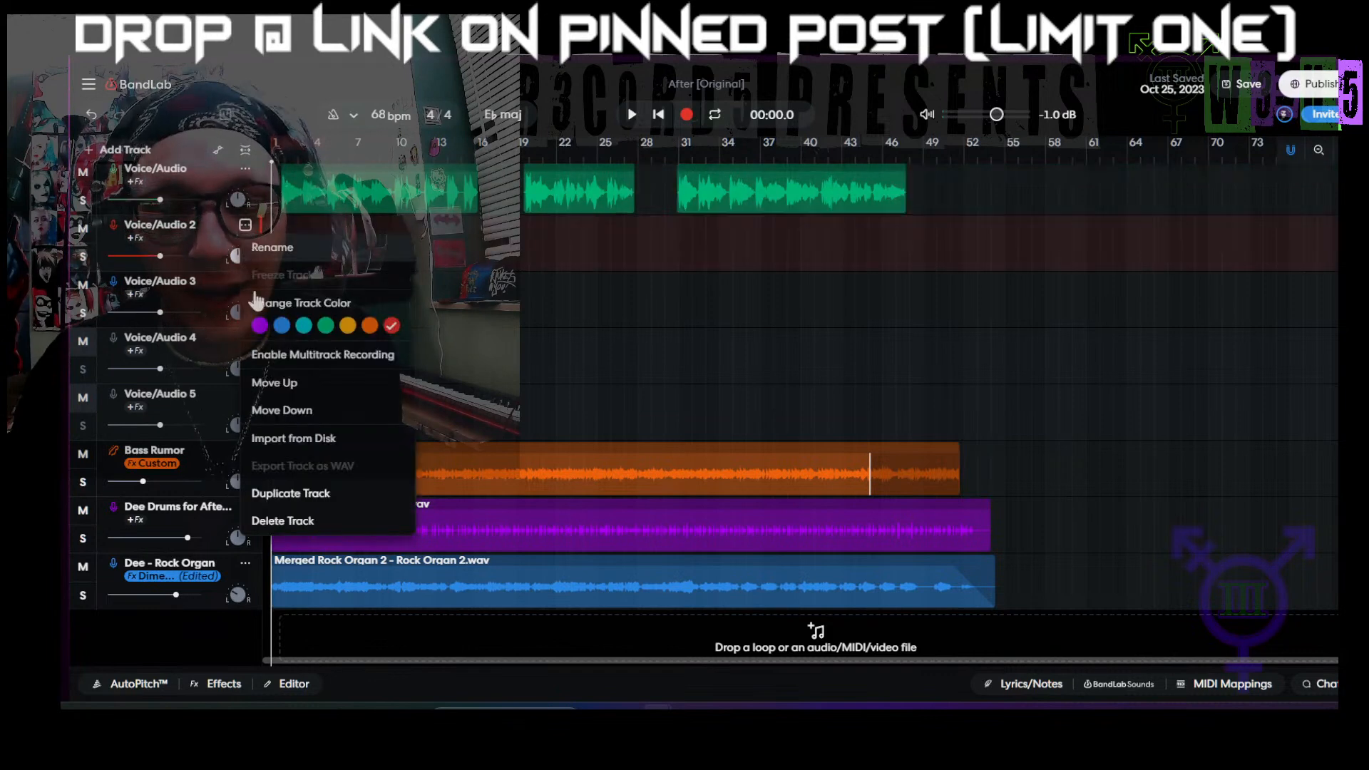
click(297, 531)
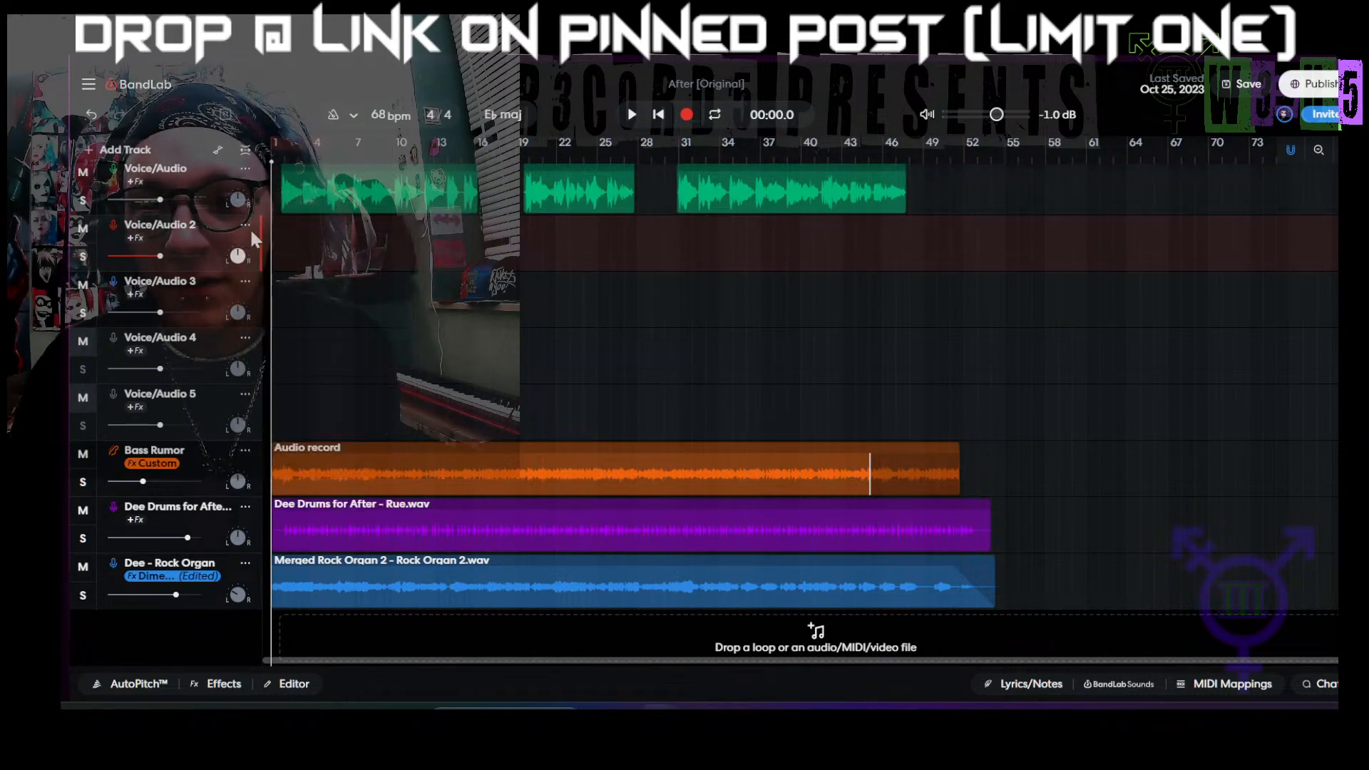
click(245, 227)
click(292, 523)
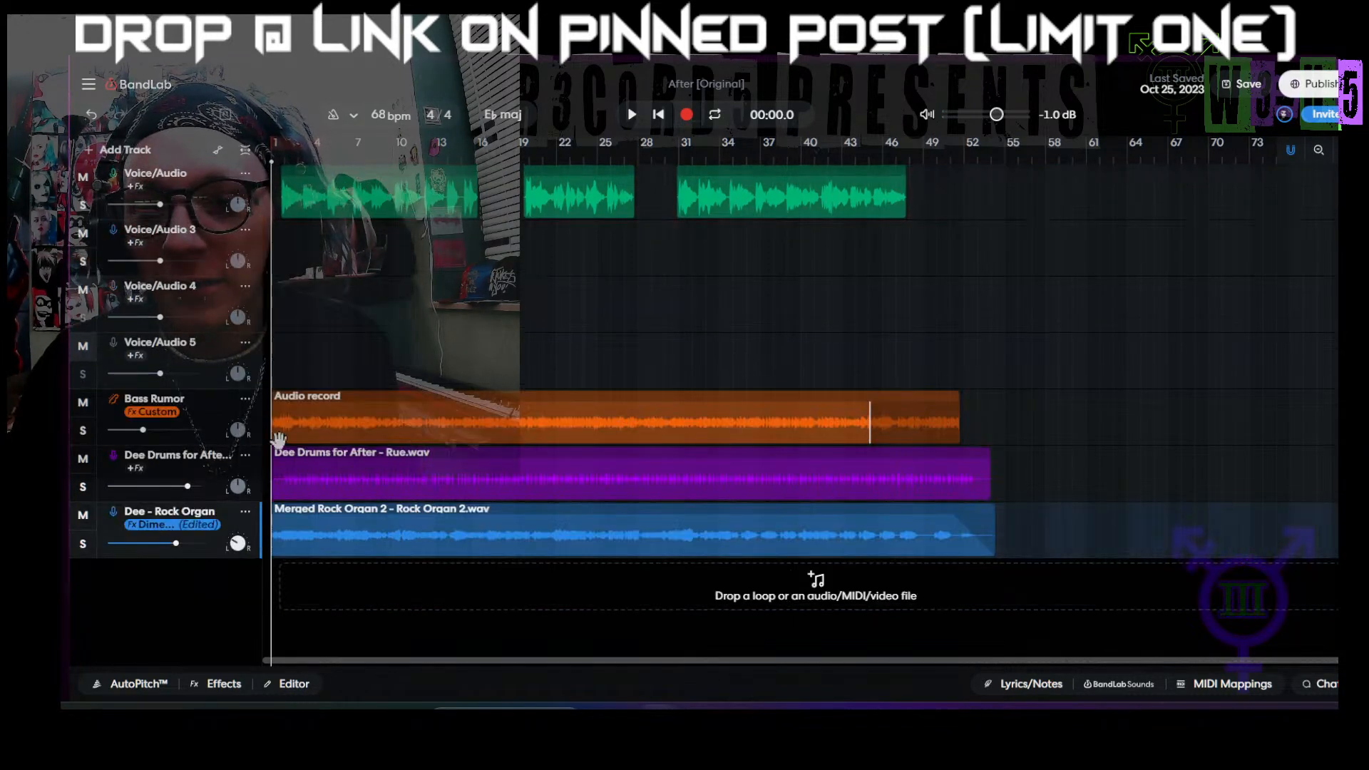
click(245, 230)
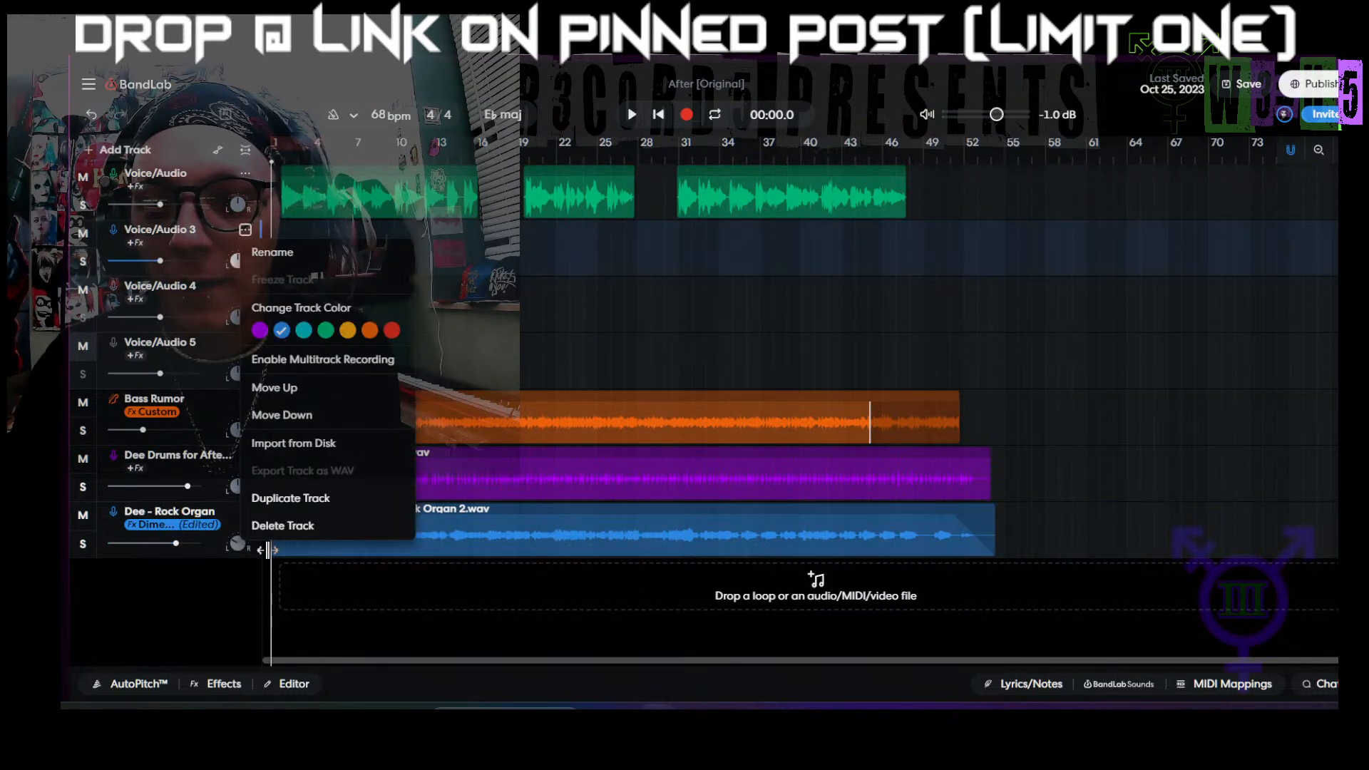
click(268, 528)
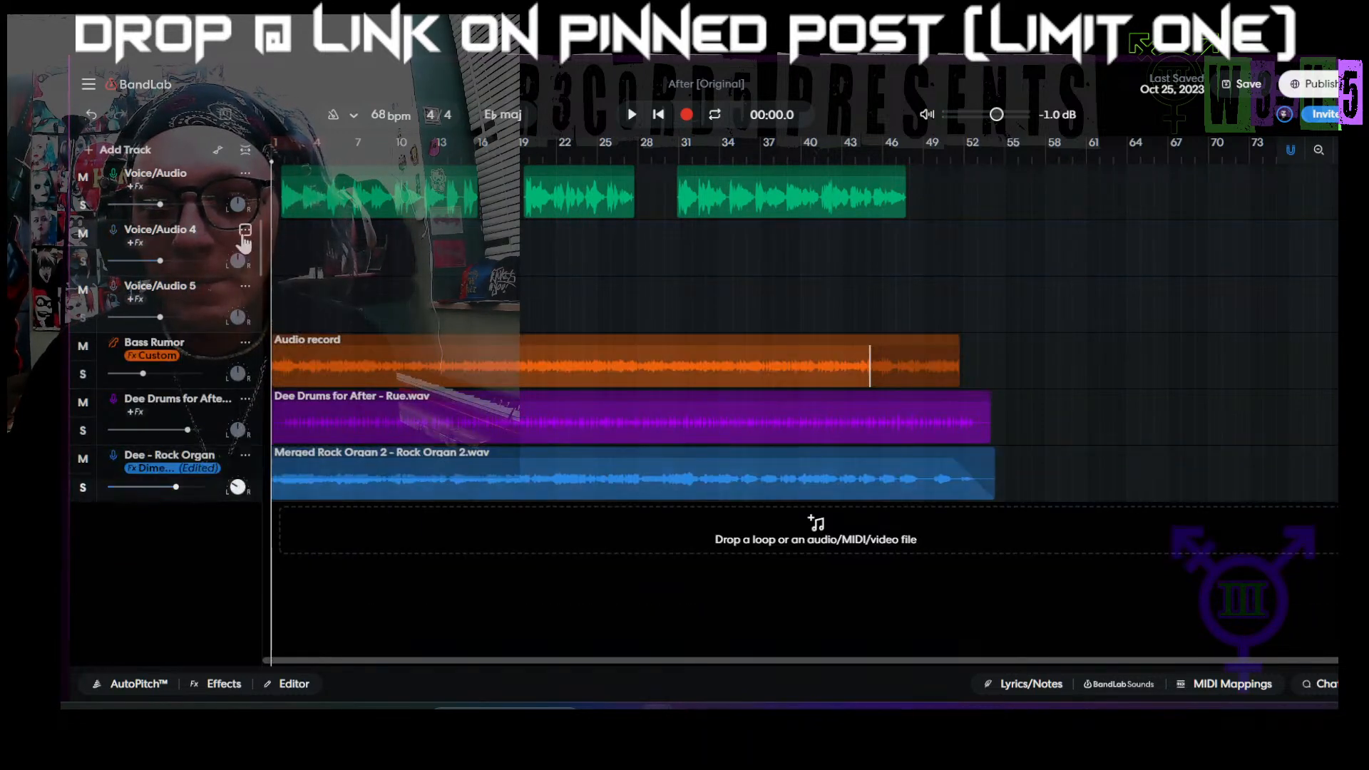
click(245, 229)
click(269, 525)
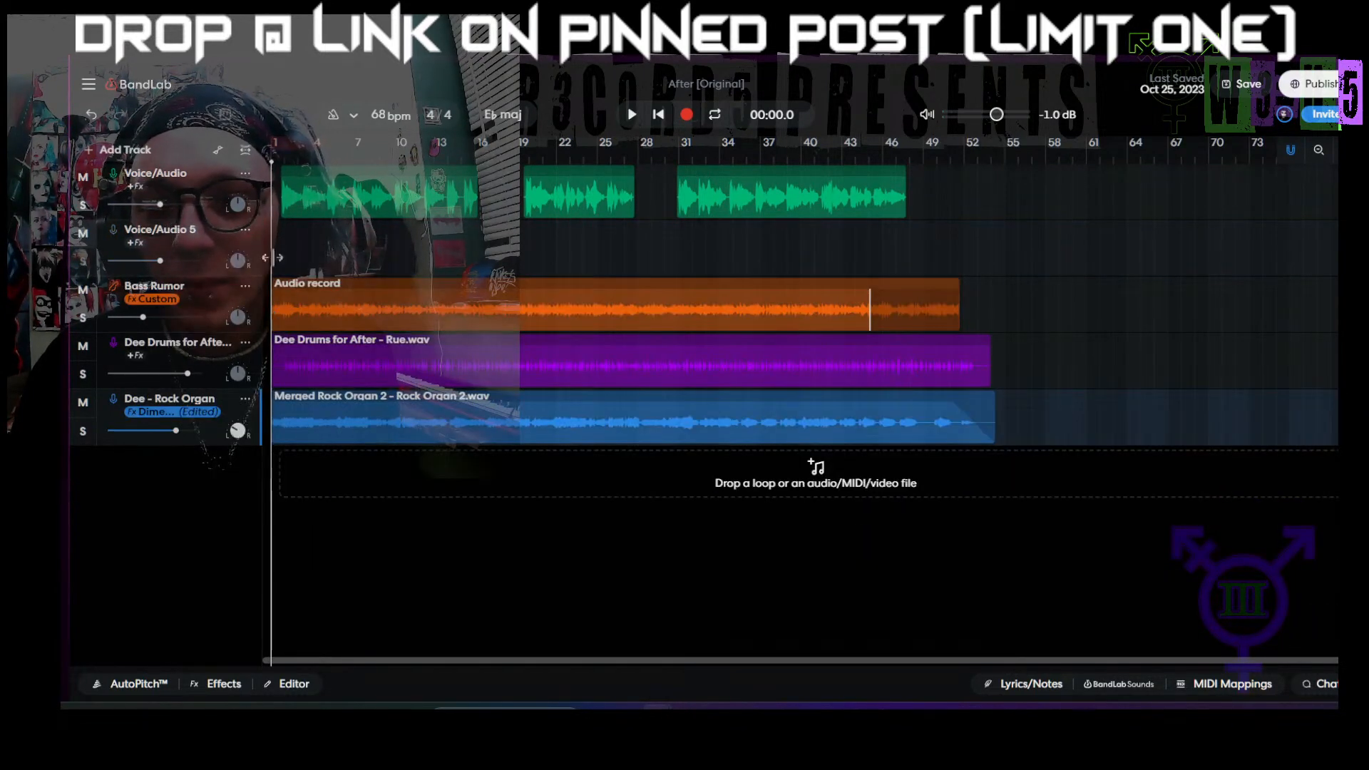
click(245, 232)
click(268, 524)
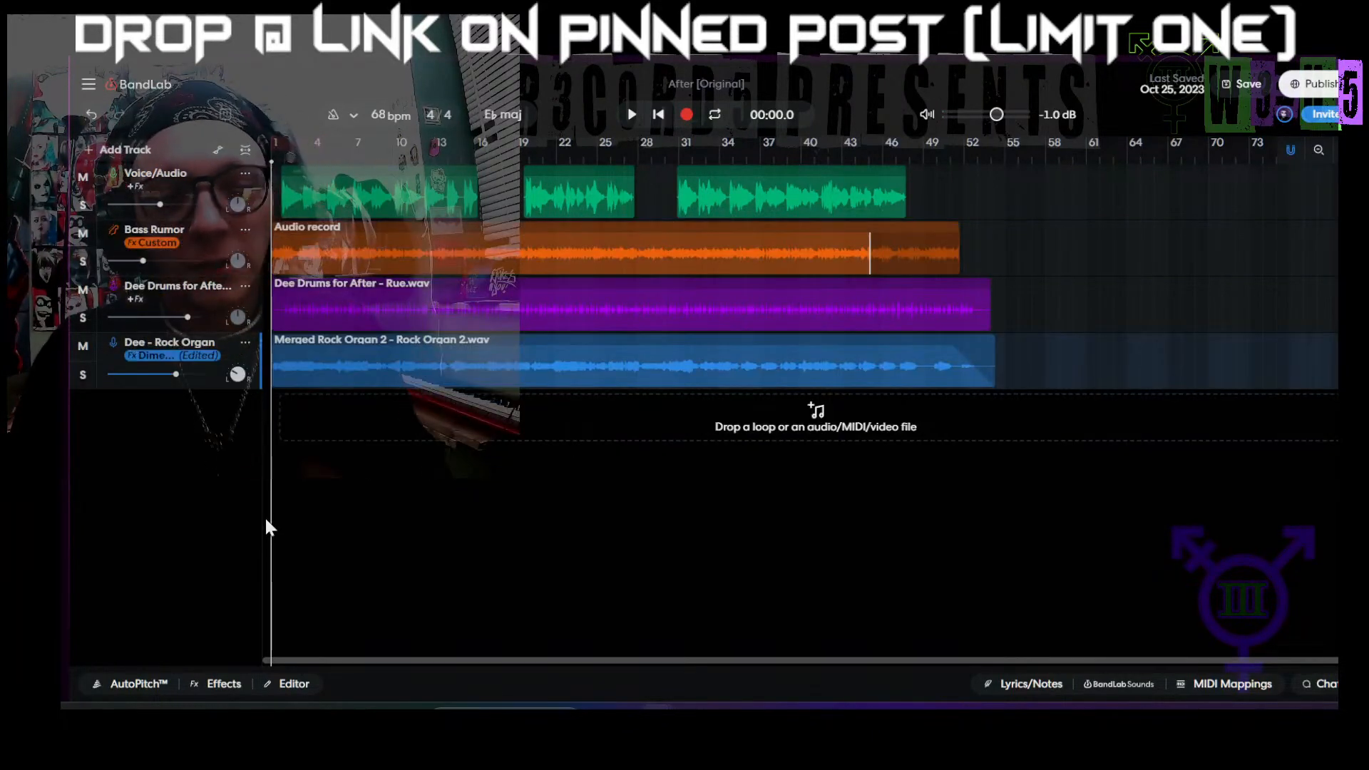
Step: Add a new Voice/Audio track, rename it JOK3RTR3Y and close its AutoPitch settings
click(125, 152)
click(157, 222)
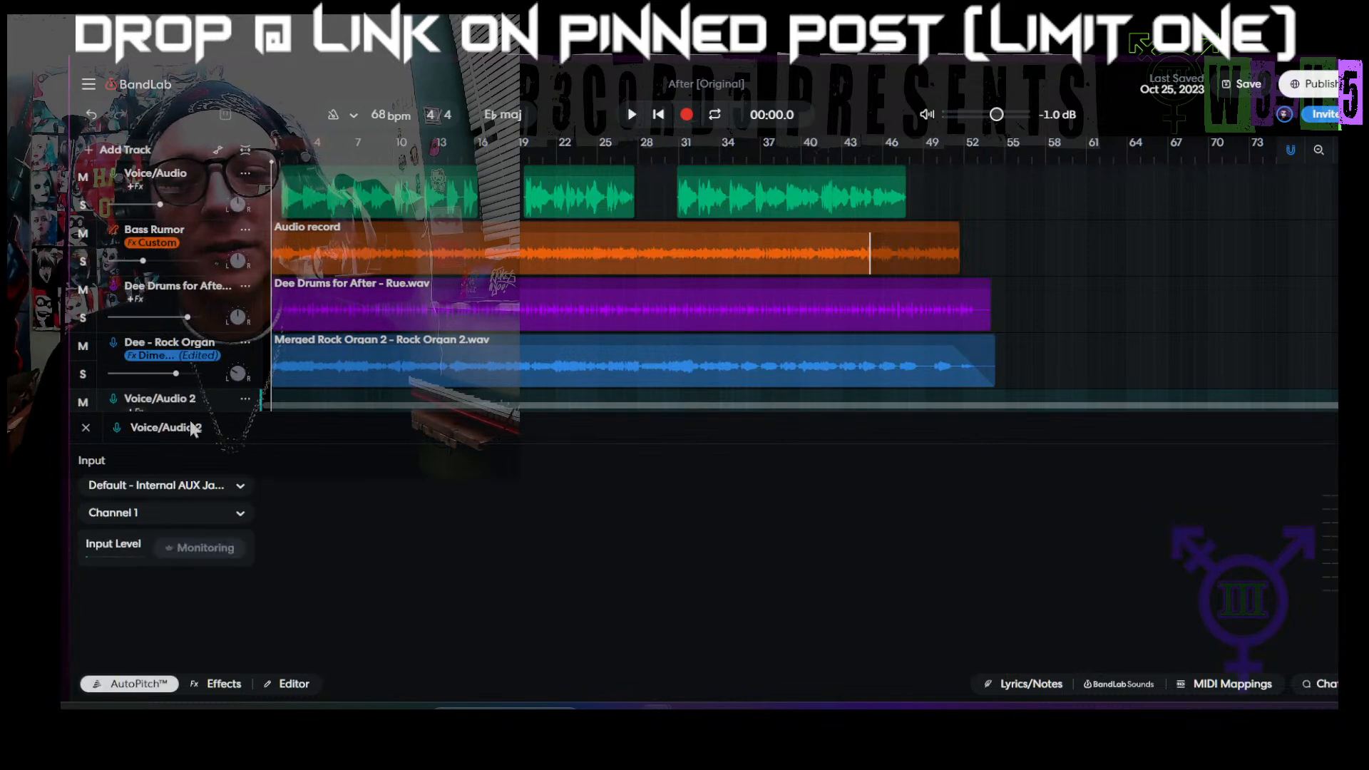
scroll(158, 402, down, 2)
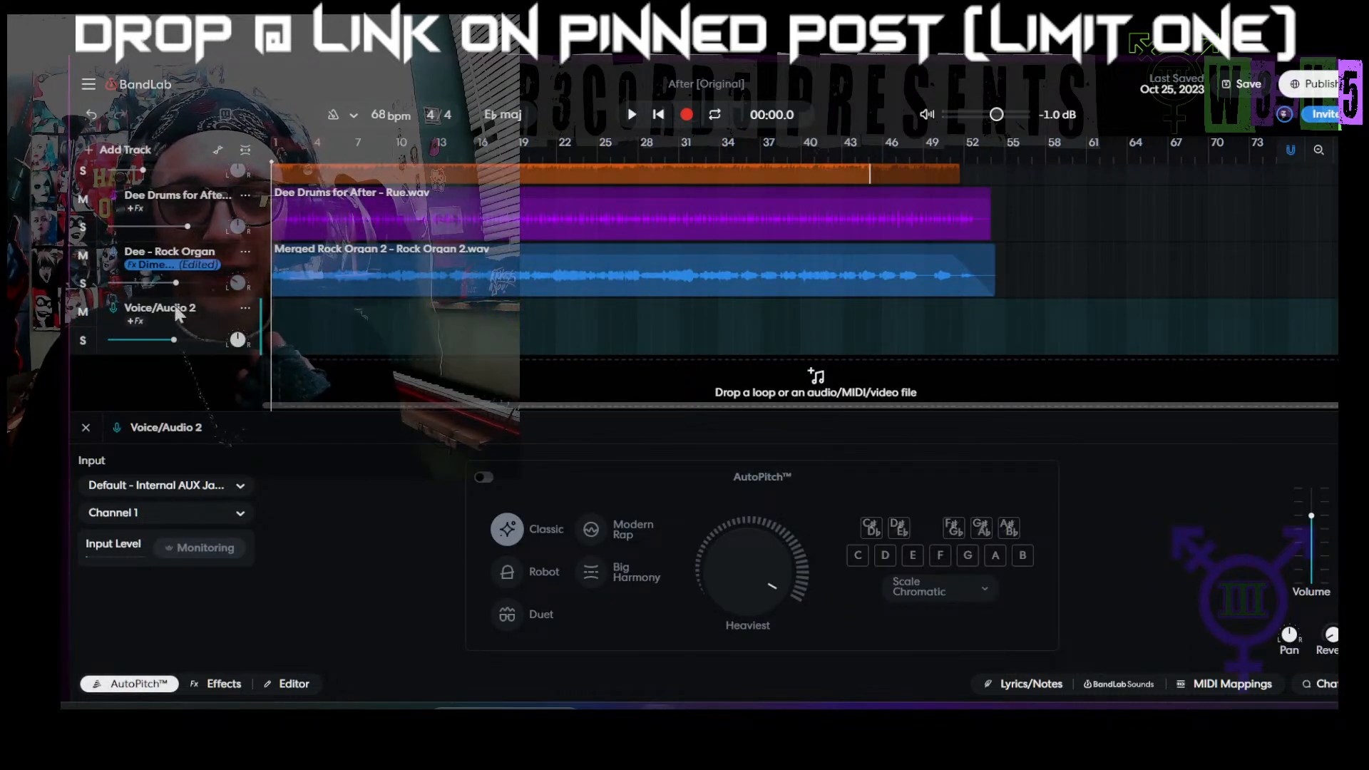
double_click(176, 310)
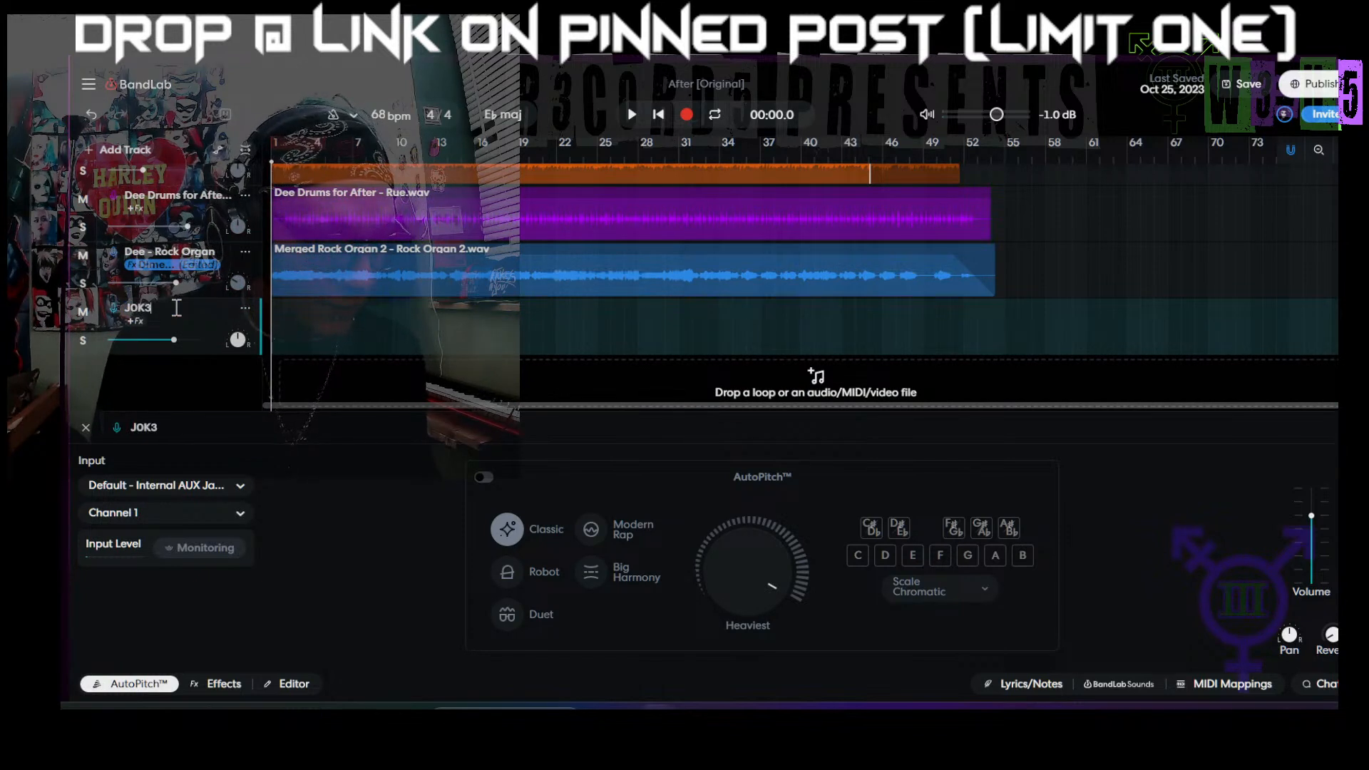
text(JOK3RTR)
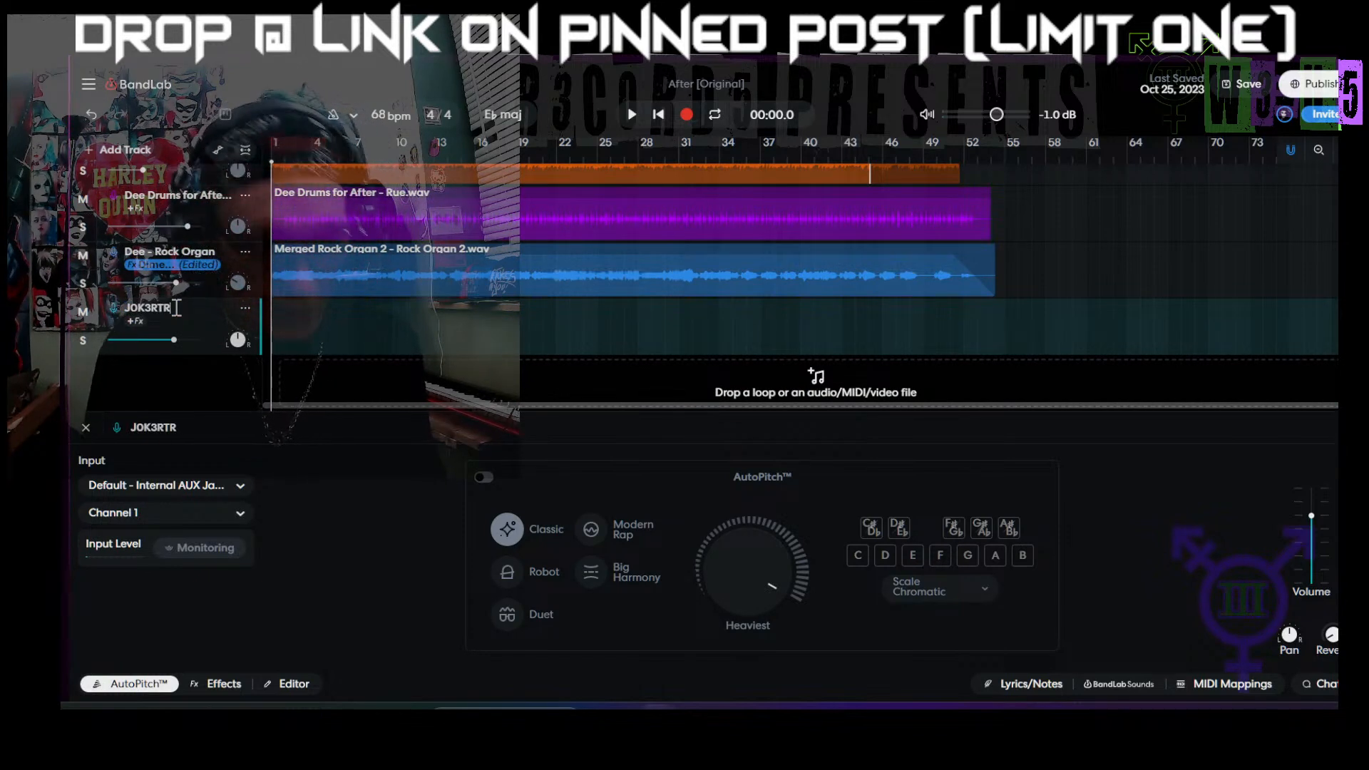
text(3Y)
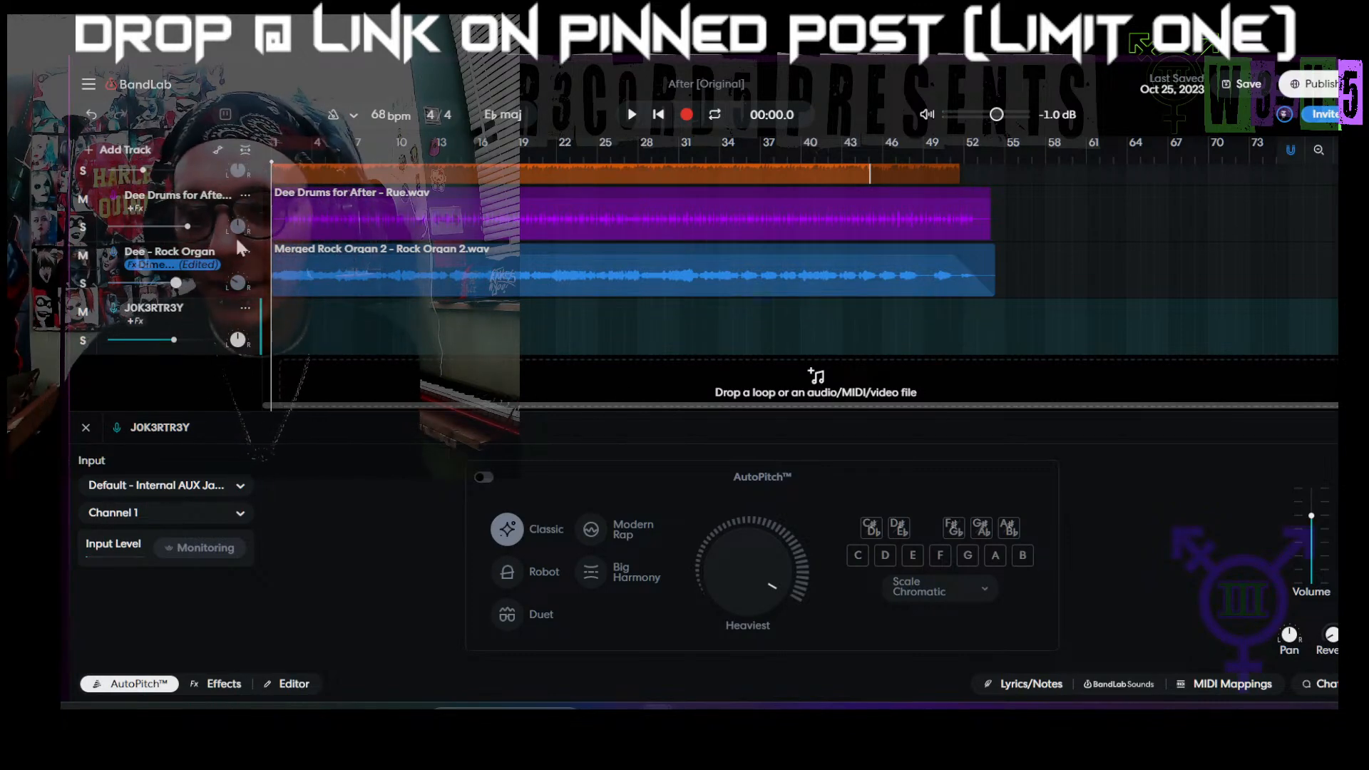
click(85, 427)
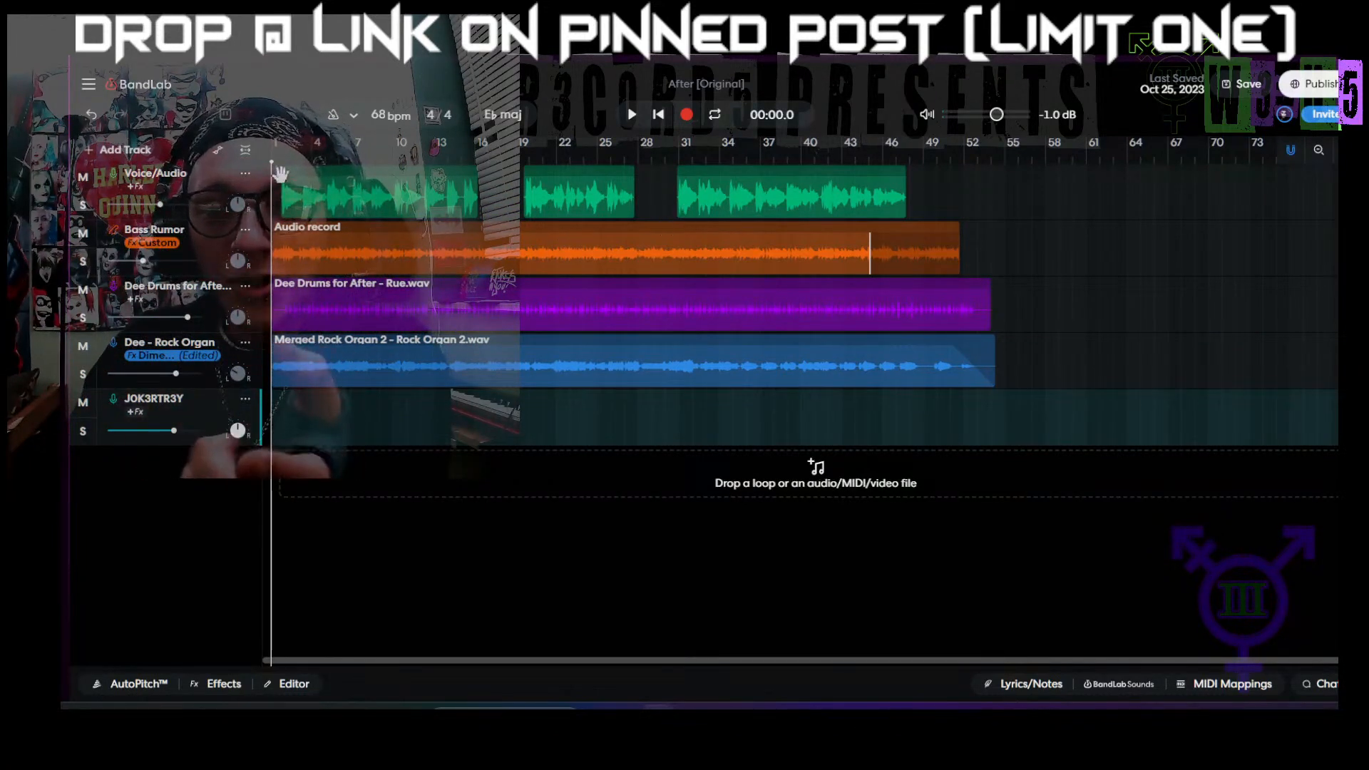
Step: Rename the first Voice/Audio track, which holds the three vocal clips, as RUE
click(229, 182)
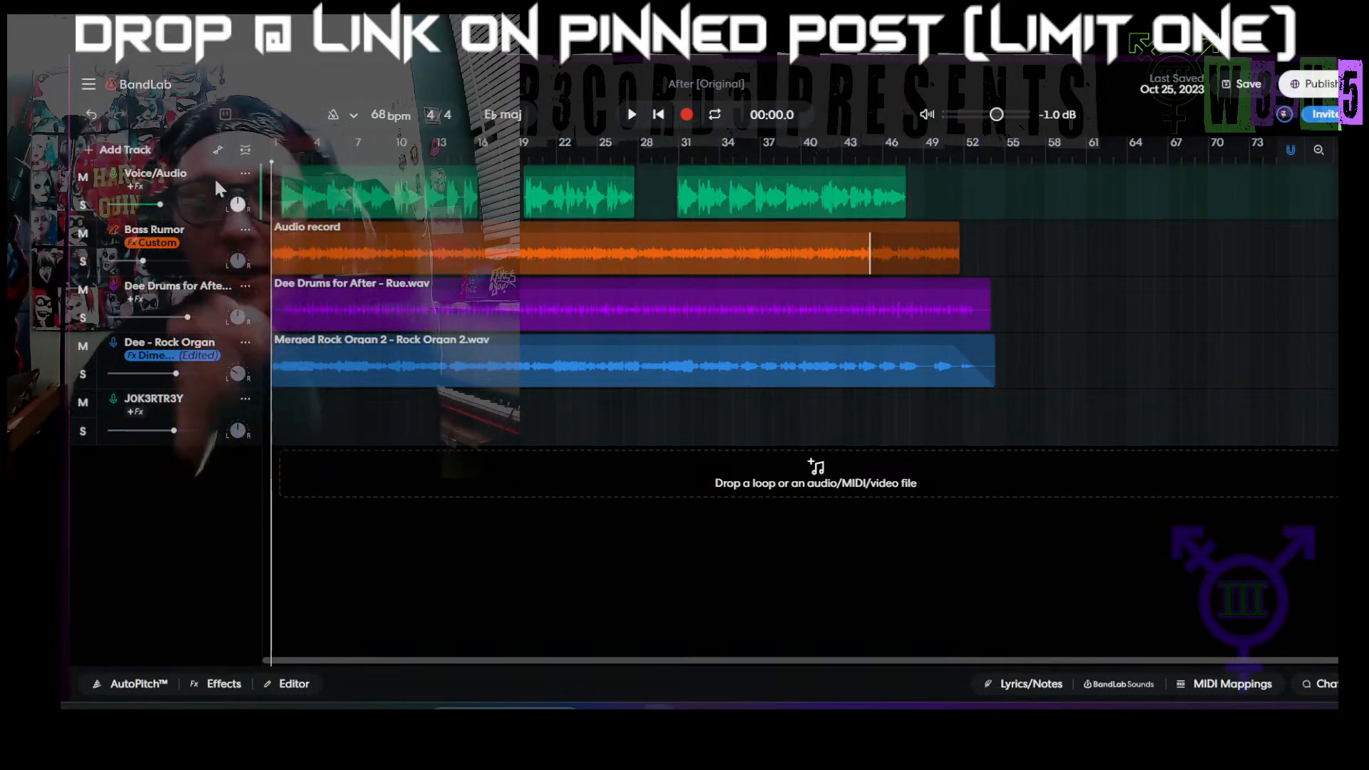
double_click(164, 175)
text(RY)
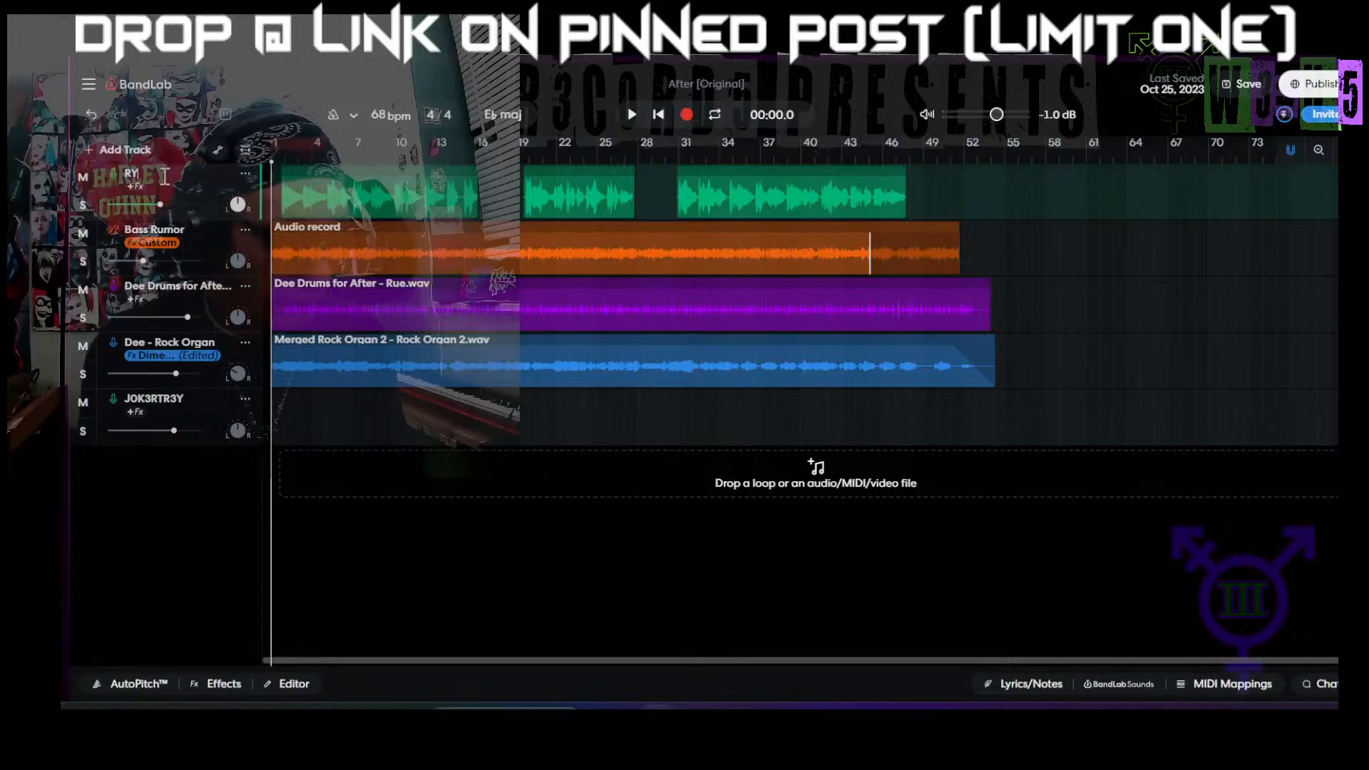
text(E\)
key(Return)
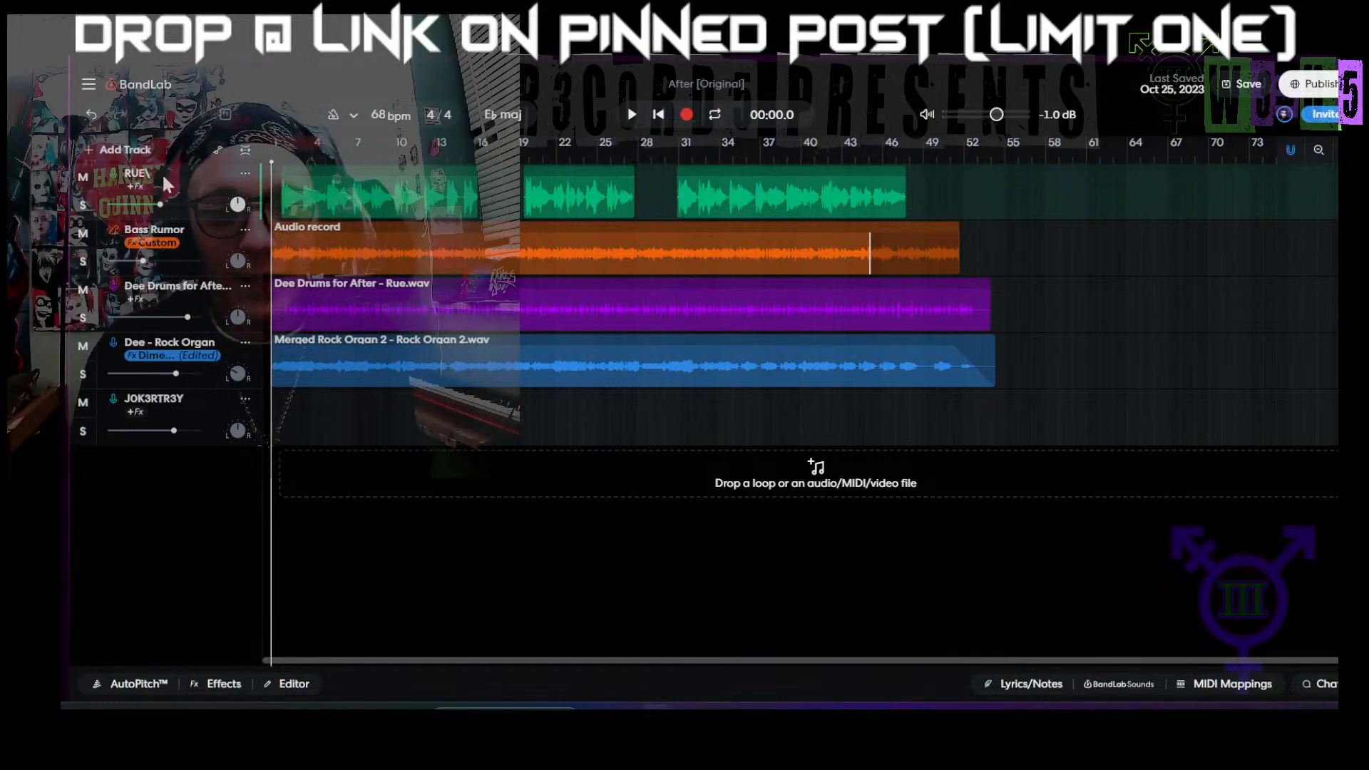
double_click(151, 174)
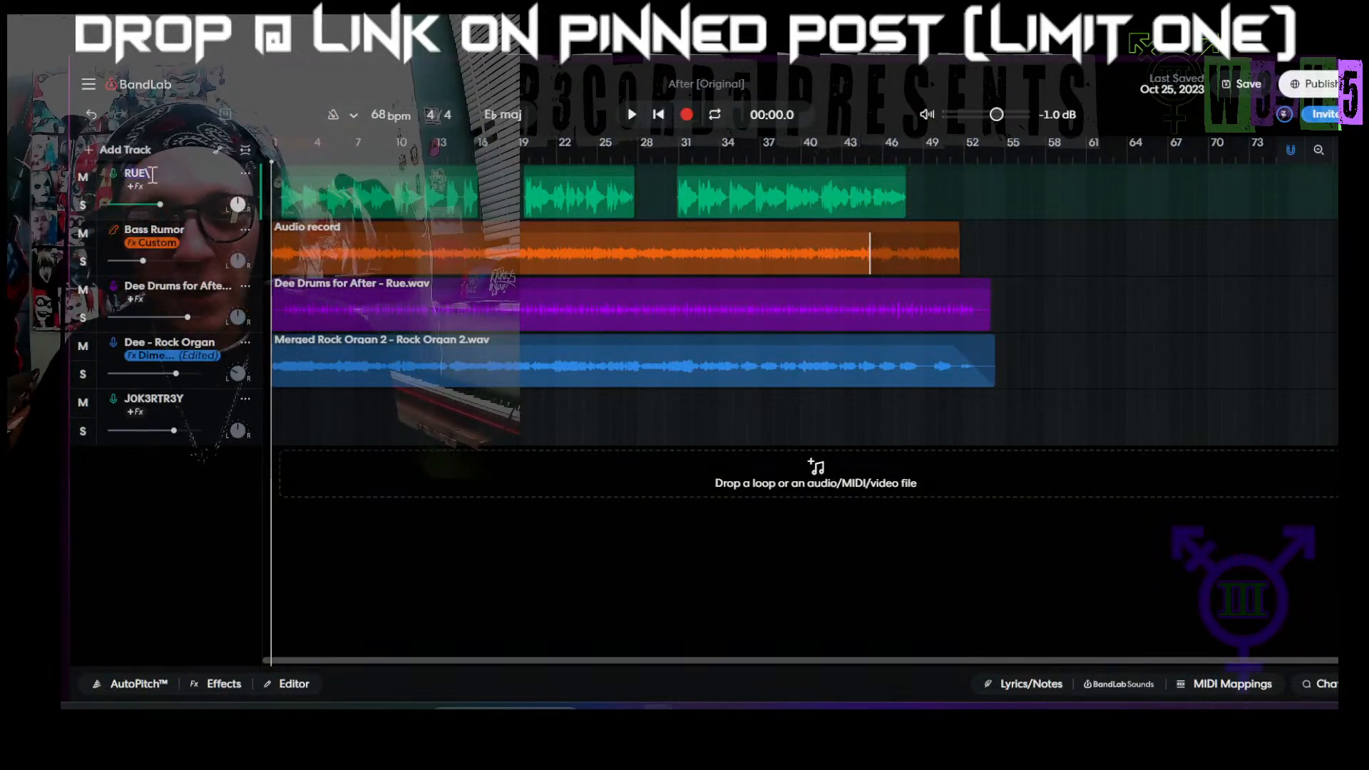
text(R)
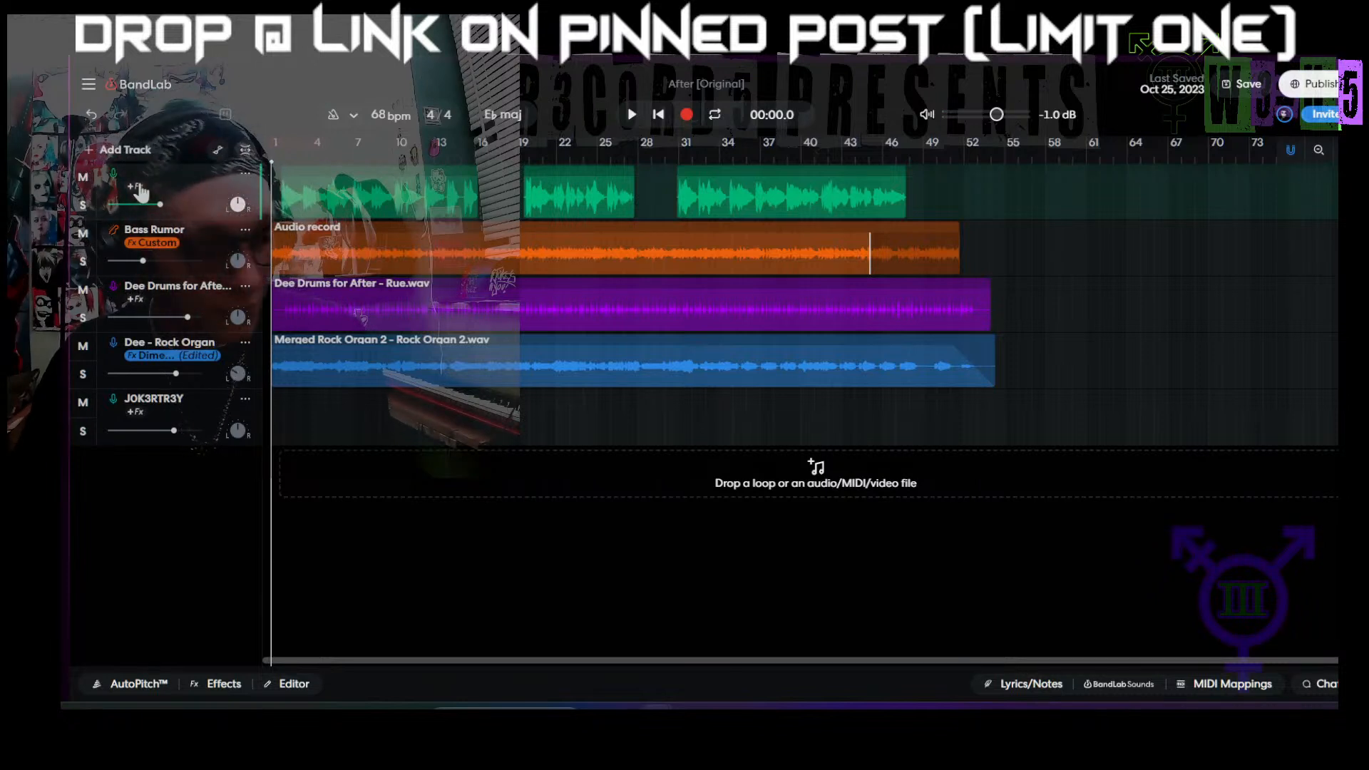
text(UE)
key(Return)
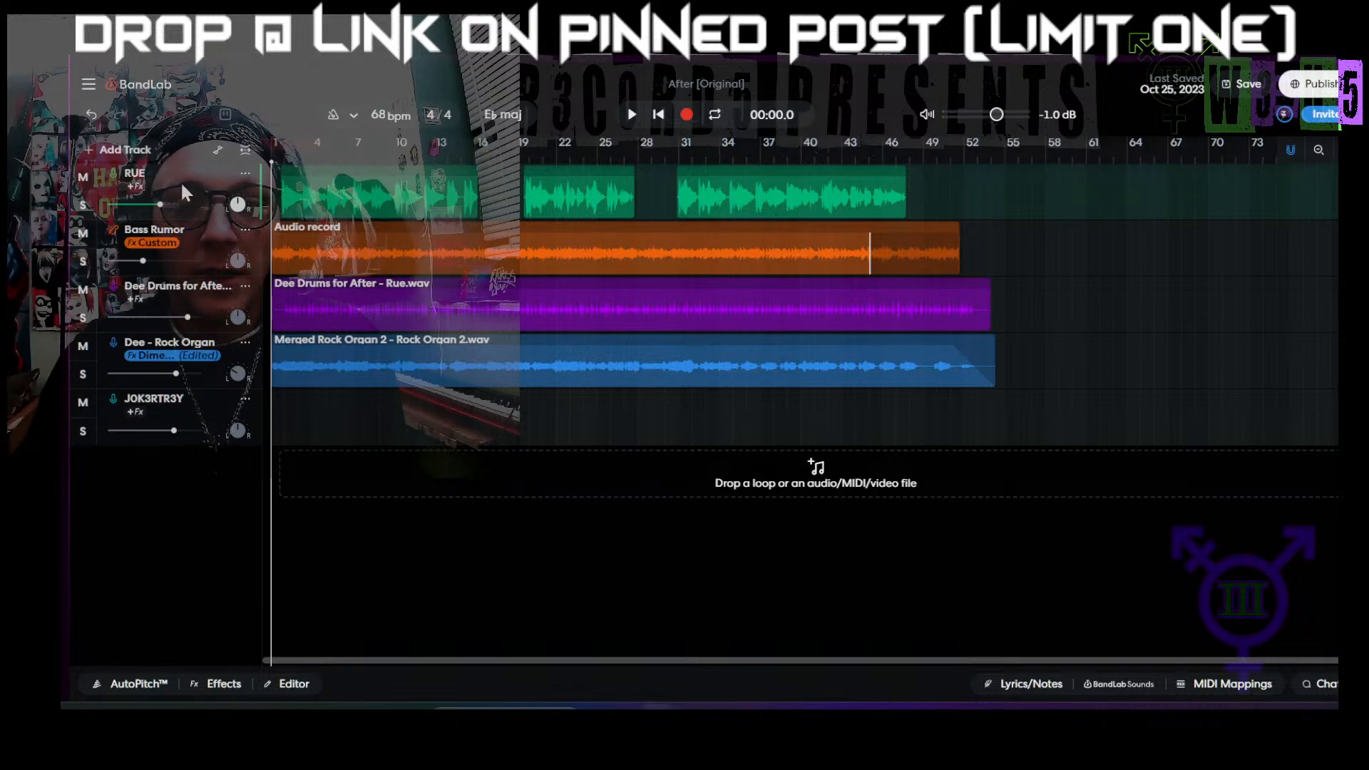
Step: Duplicate the RUE track twice and pan the two copies apart, RUE Copy Copy to the left and RUE Copy to the right
key(ctrl+d)
key(ctrl+d)
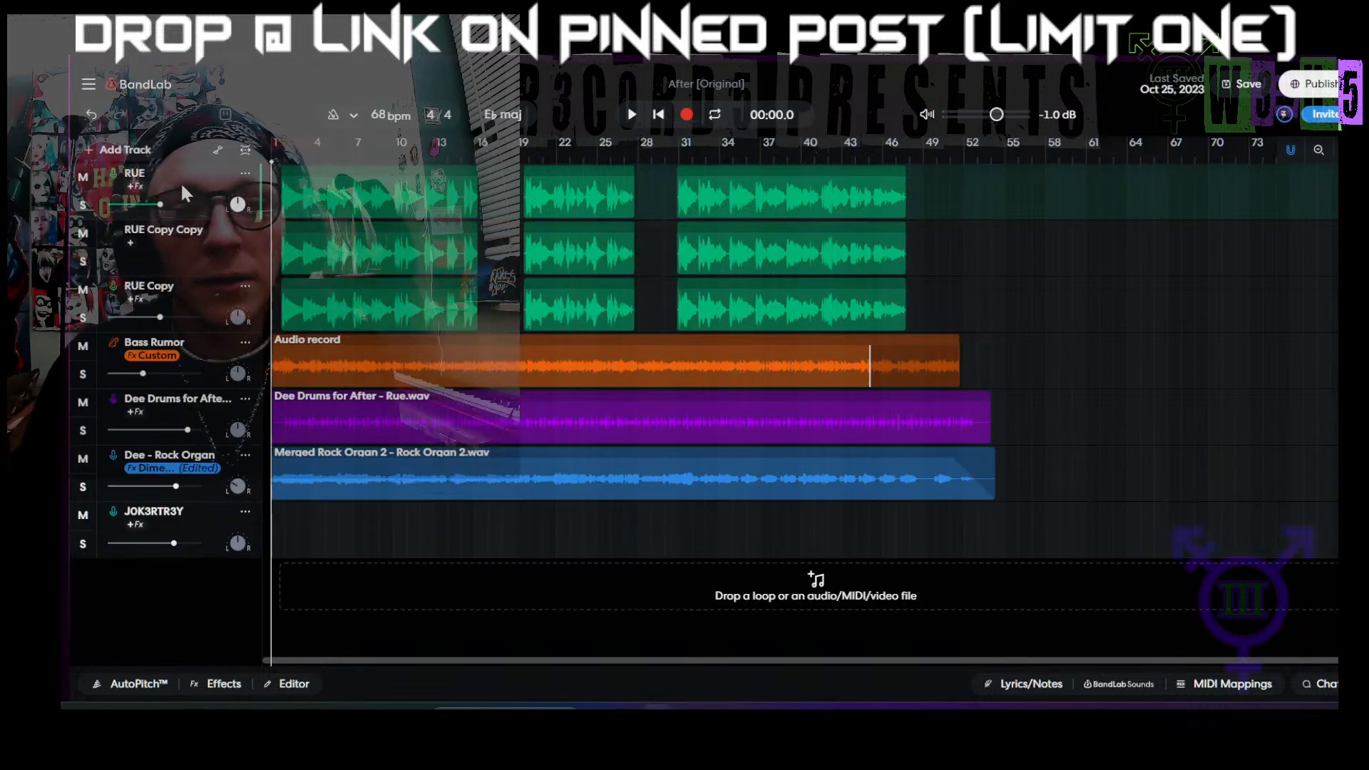
drag(230, 259, 224, 345)
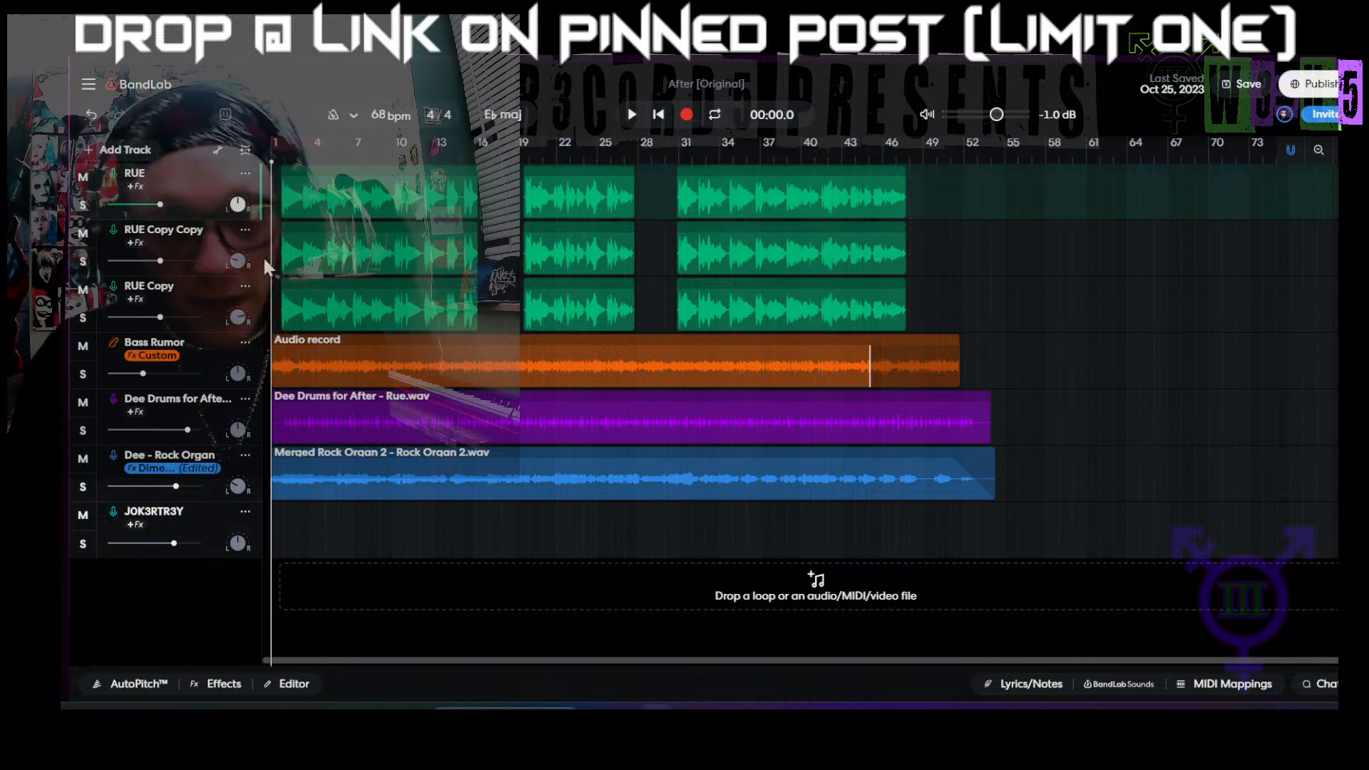
Step: Lower the volume of the RUE track and turn both RUE copies down slightly below it
drag(159, 205, 93, 231)
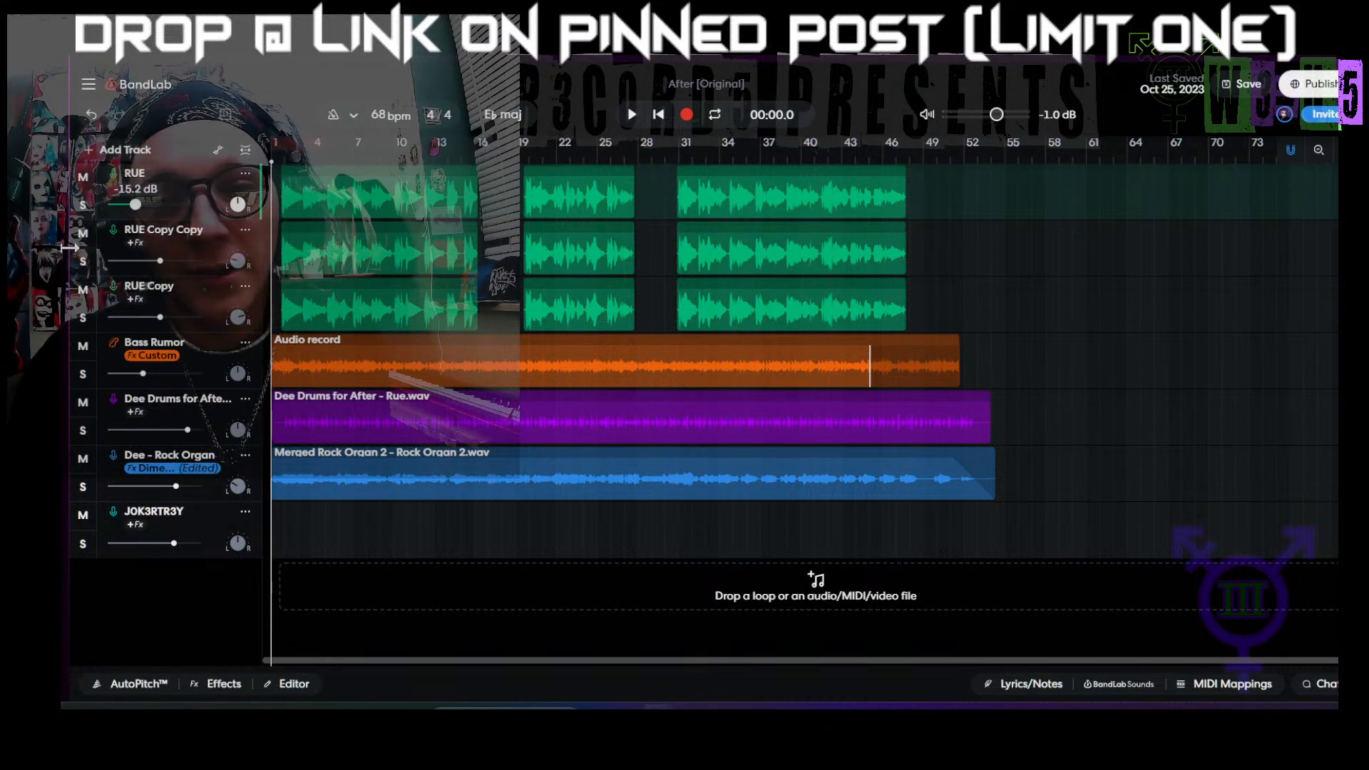
drag(93, 240, 58, 356)
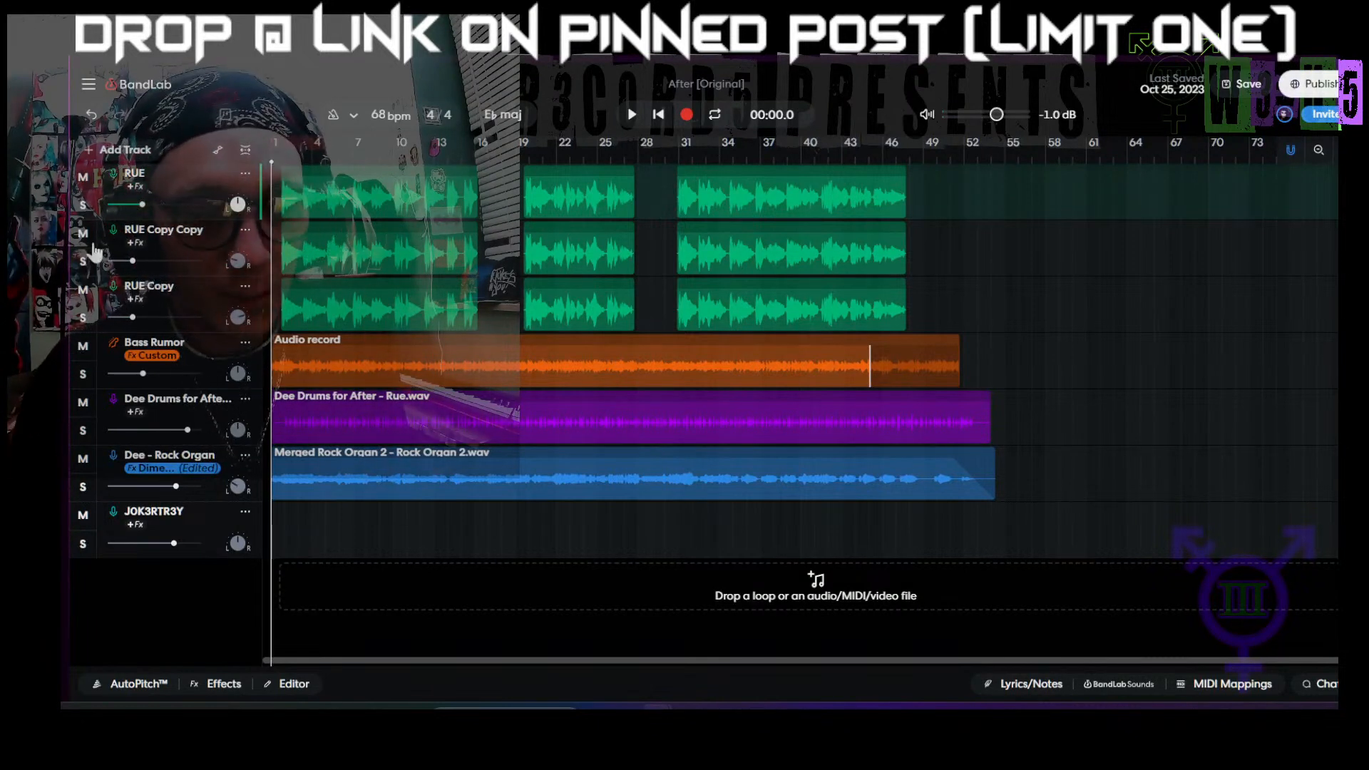
Step: Apply the saved Acoustic Guitar1 effects preset to the RUE Copy Copy track
click(212, 243)
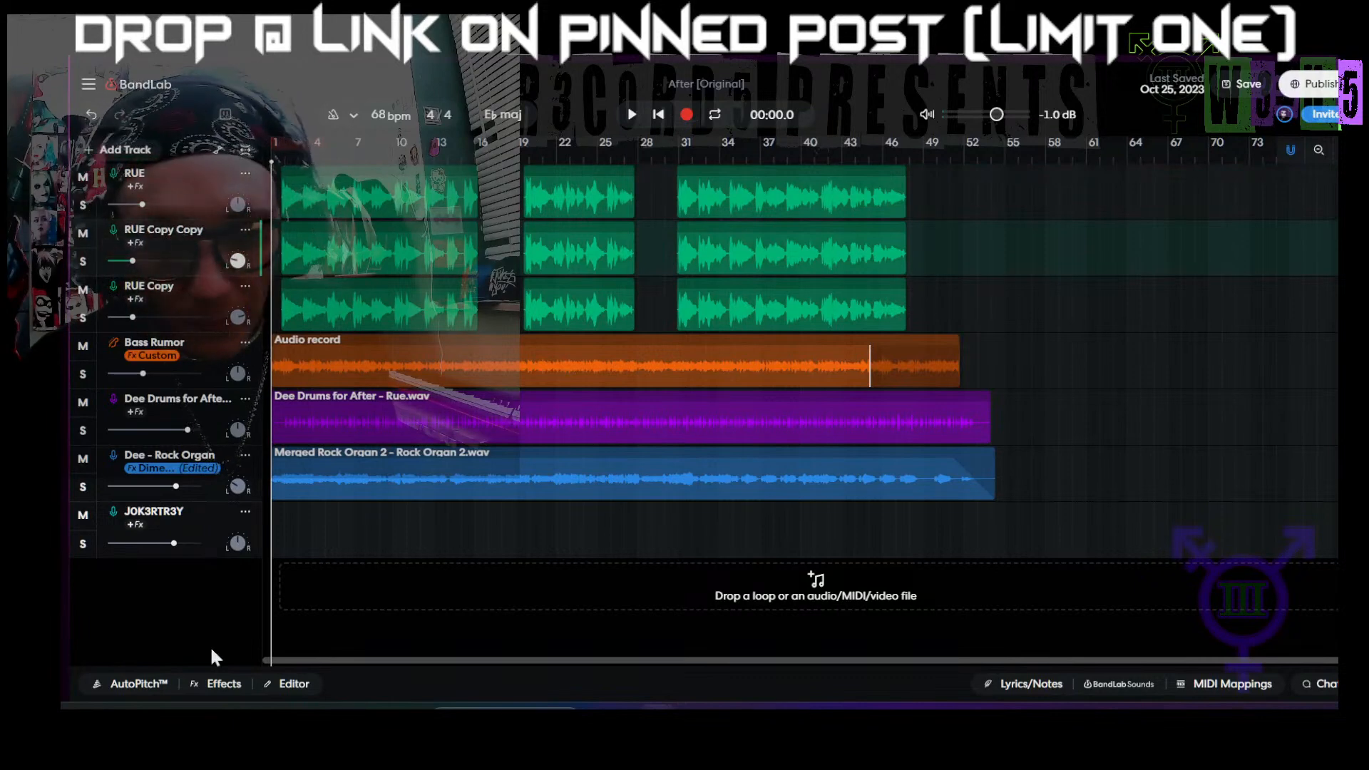
click(216, 683)
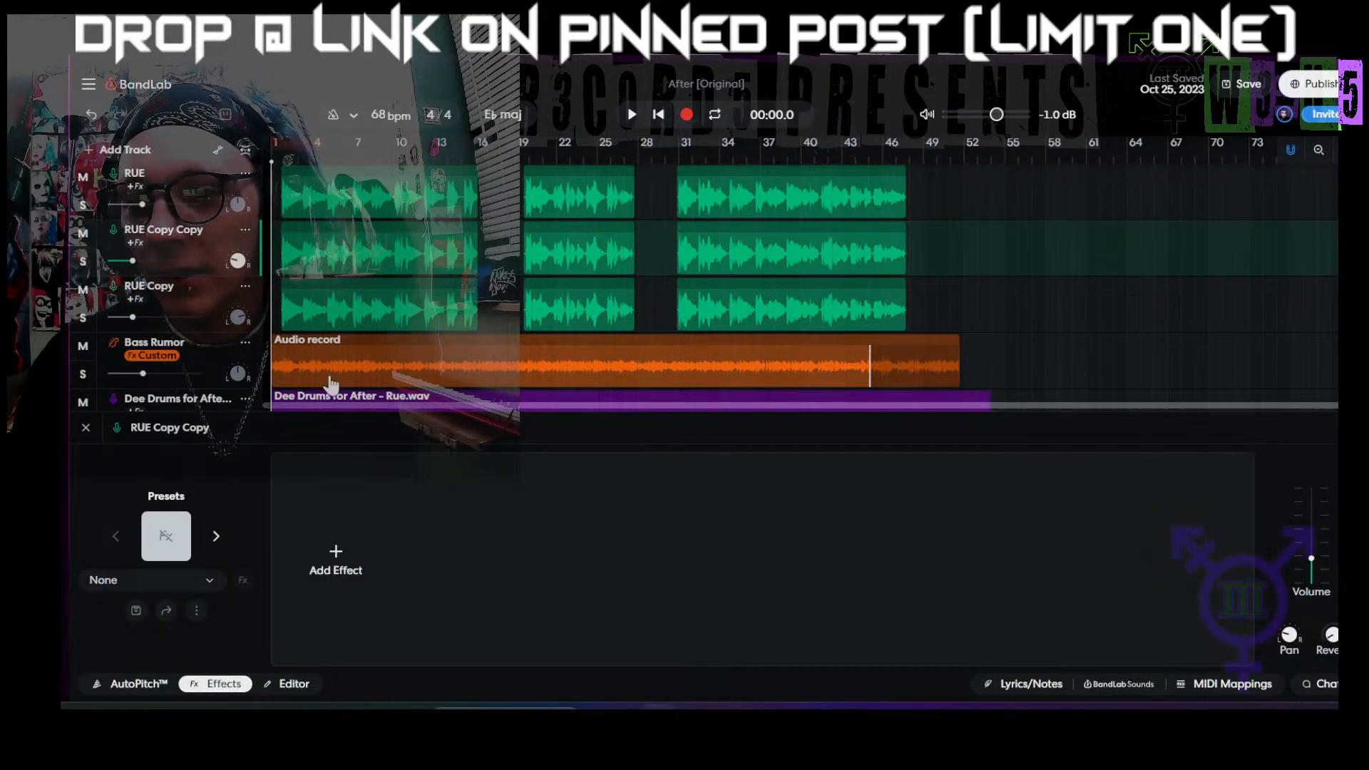
click(178, 579)
scroll(249, 312, down, 10)
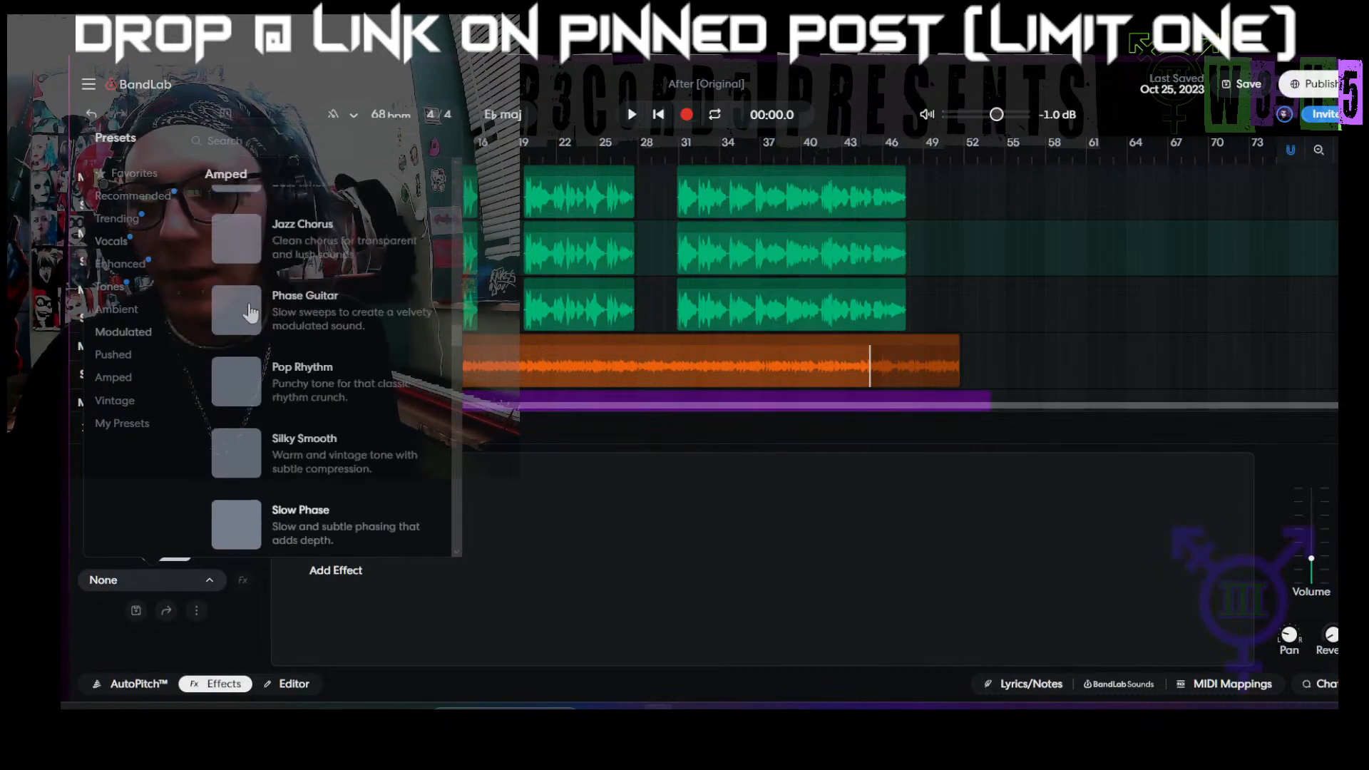
scroll(243, 285, down, 5)
scroll(256, 267, down, 7)
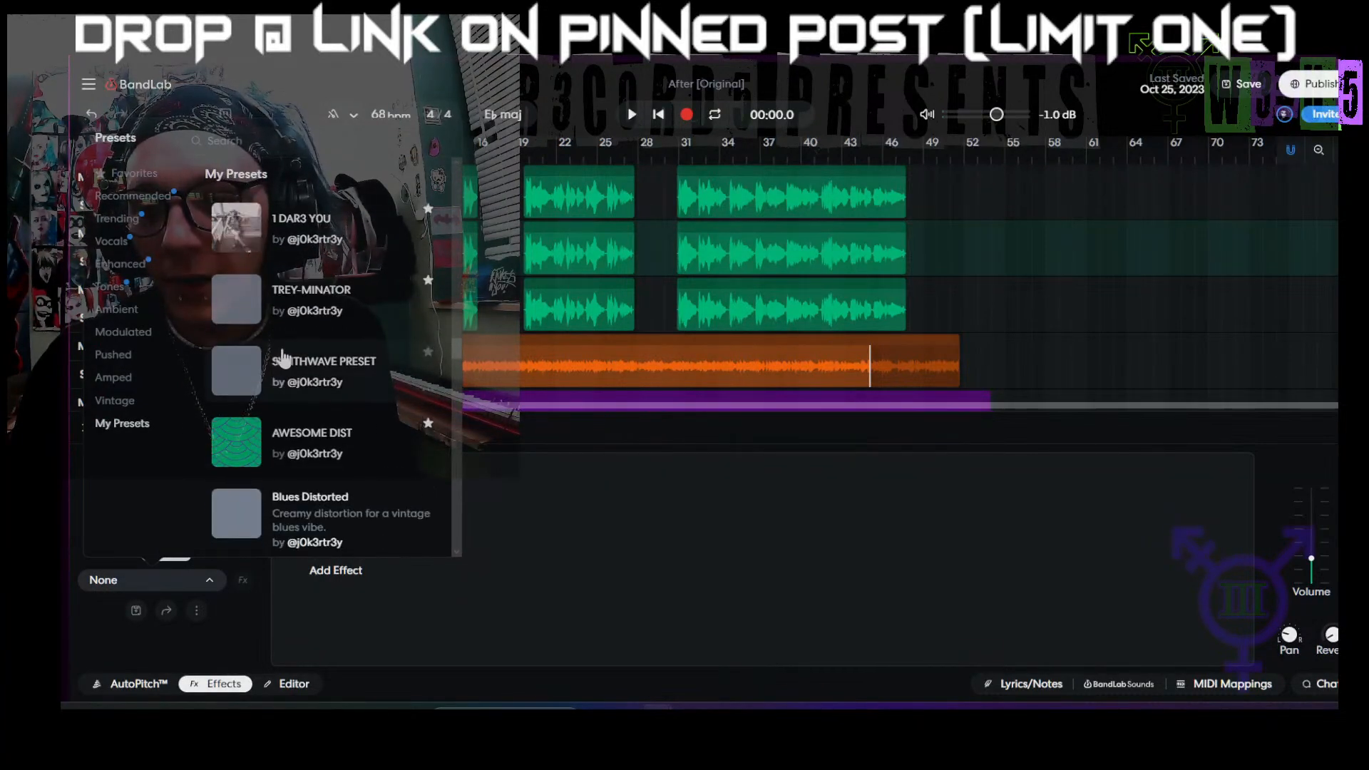
scroll(271, 370, down, 4)
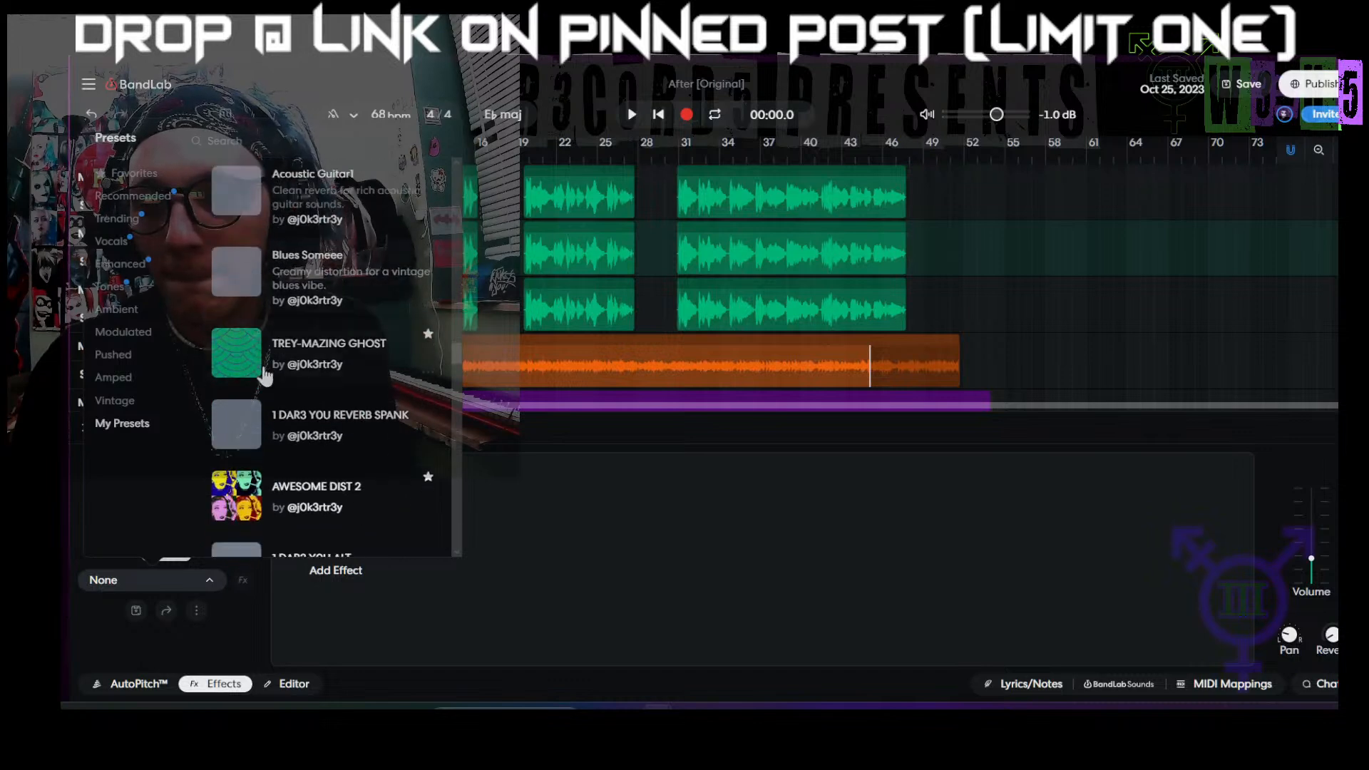
scroll(246, 353, up, 4)
click(248, 346)
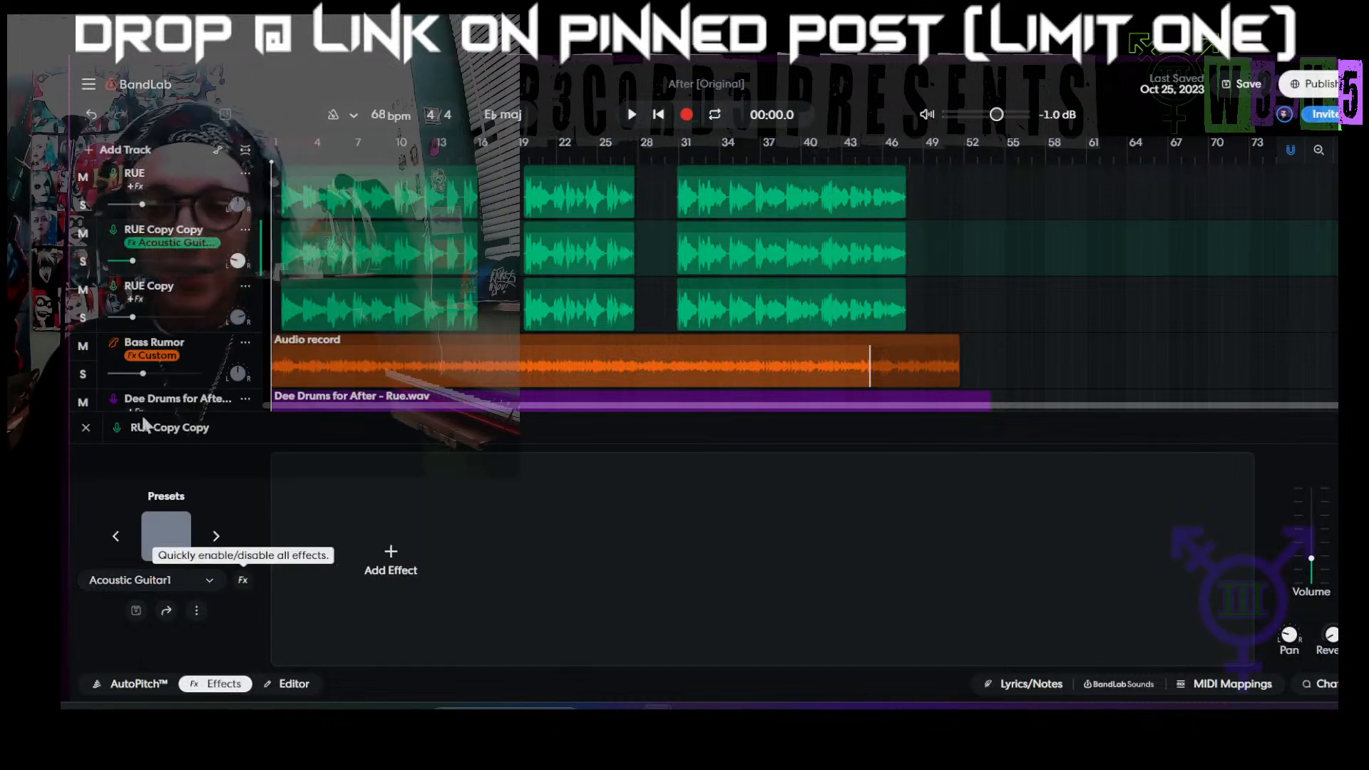
Step: Apply the saved Acoustic Guitar1 effects preset to the RUE Copy track and close its effects settings
click(213, 308)
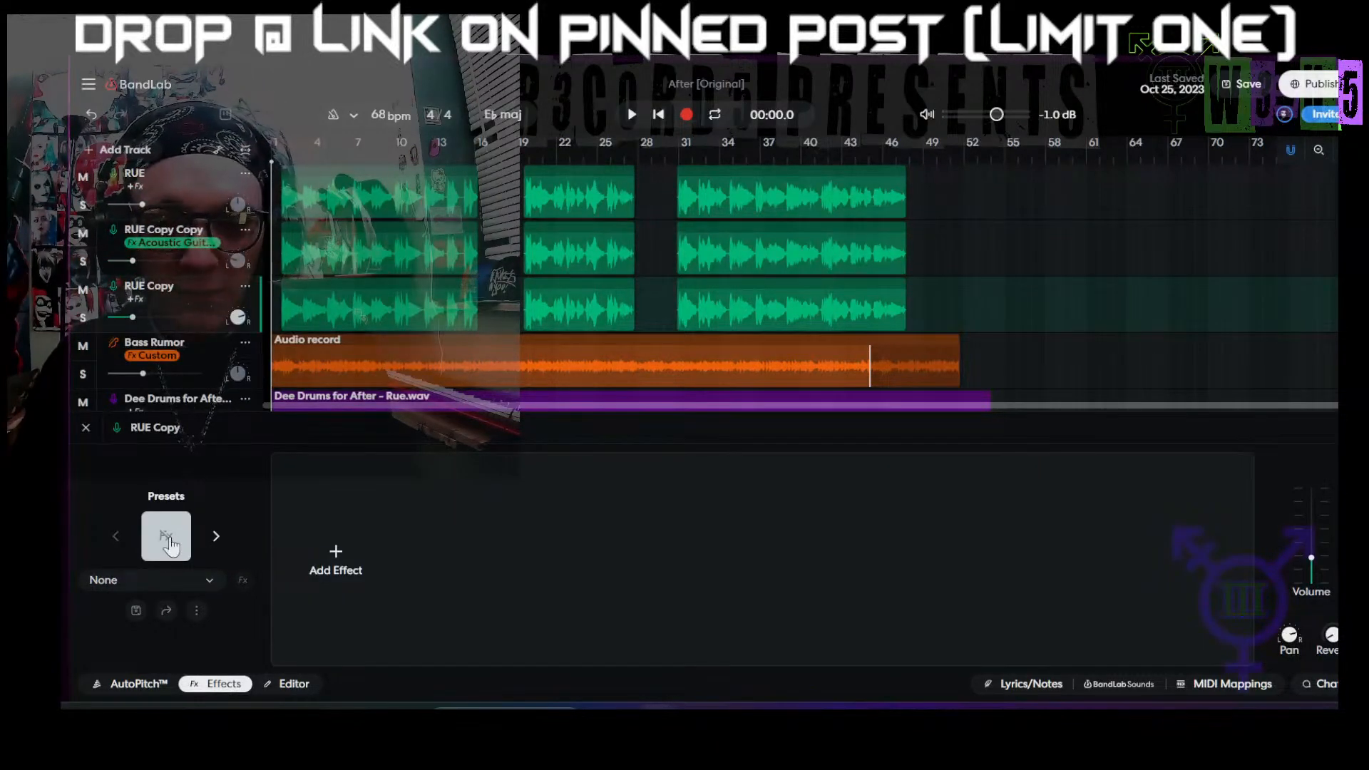
click(171, 537)
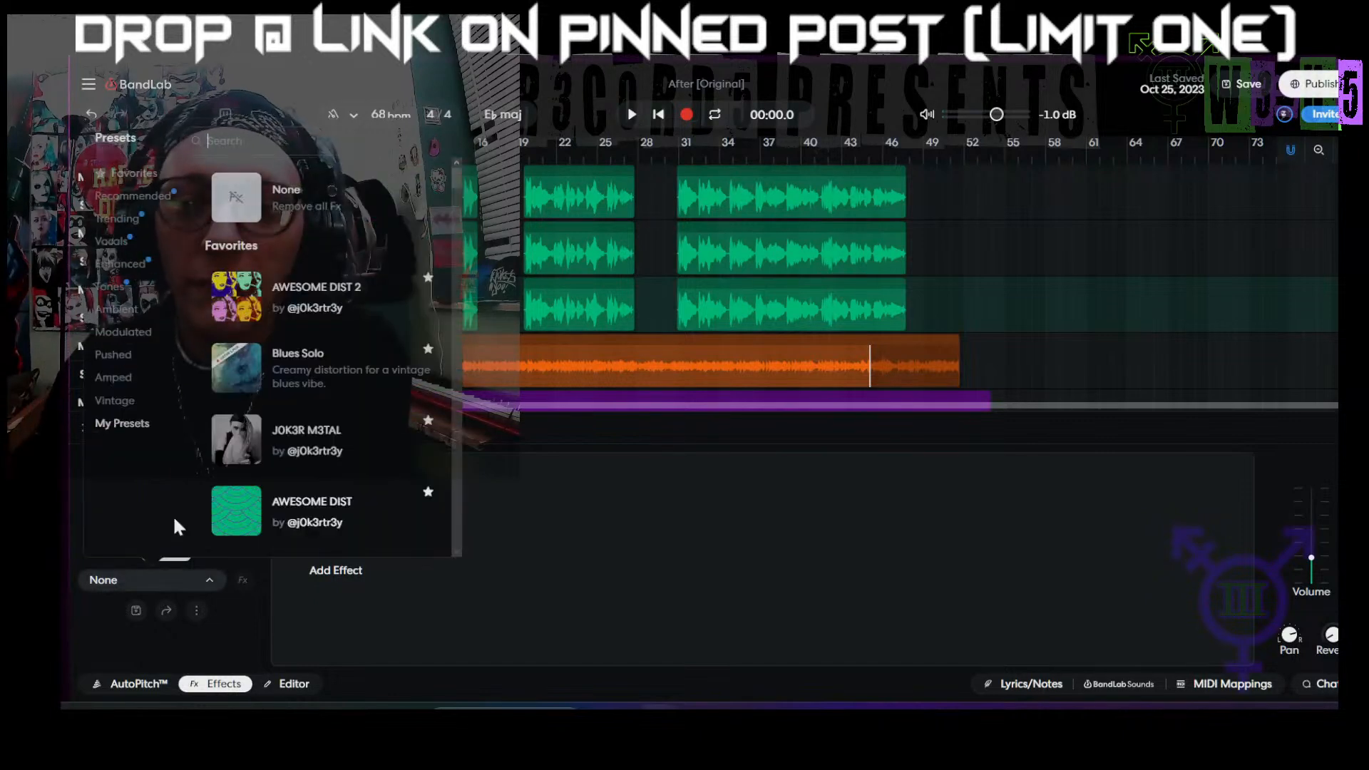
click(118, 426)
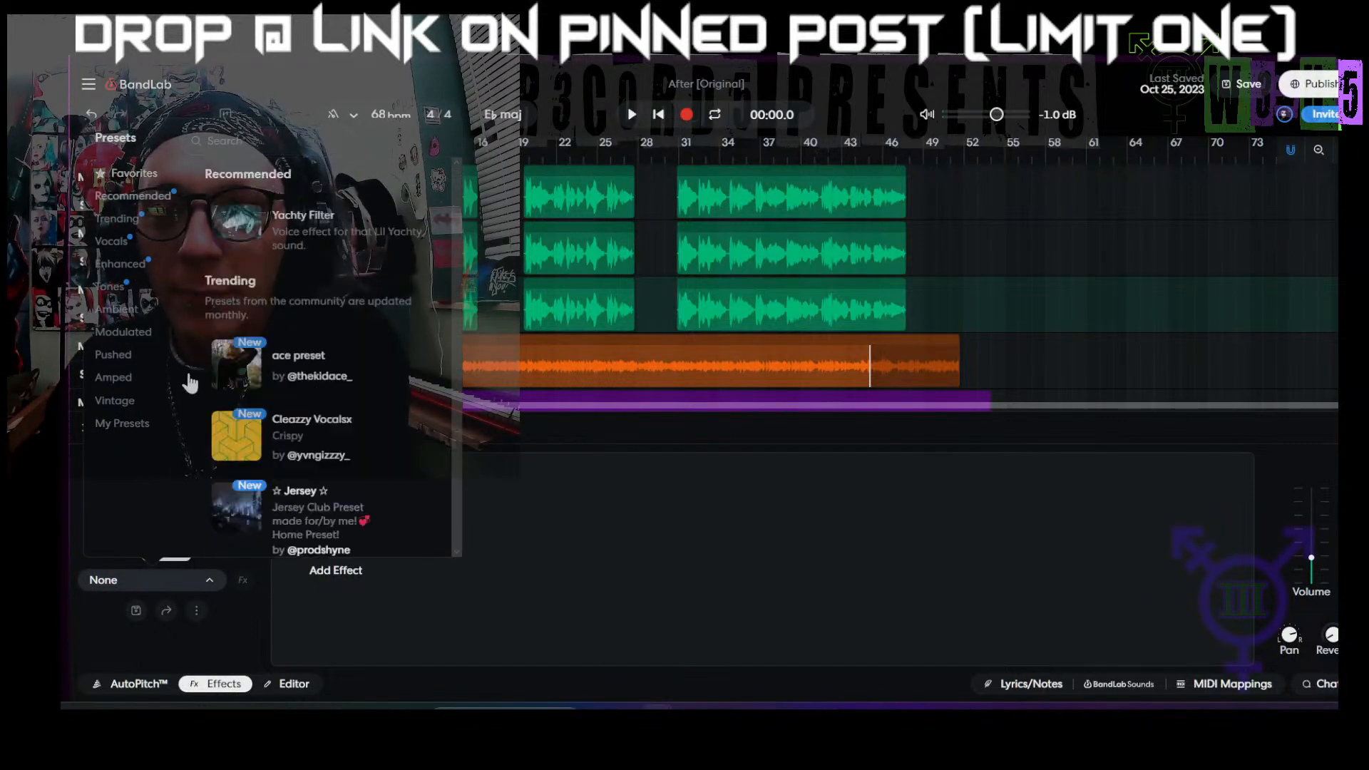
scroll(263, 294, down, 10)
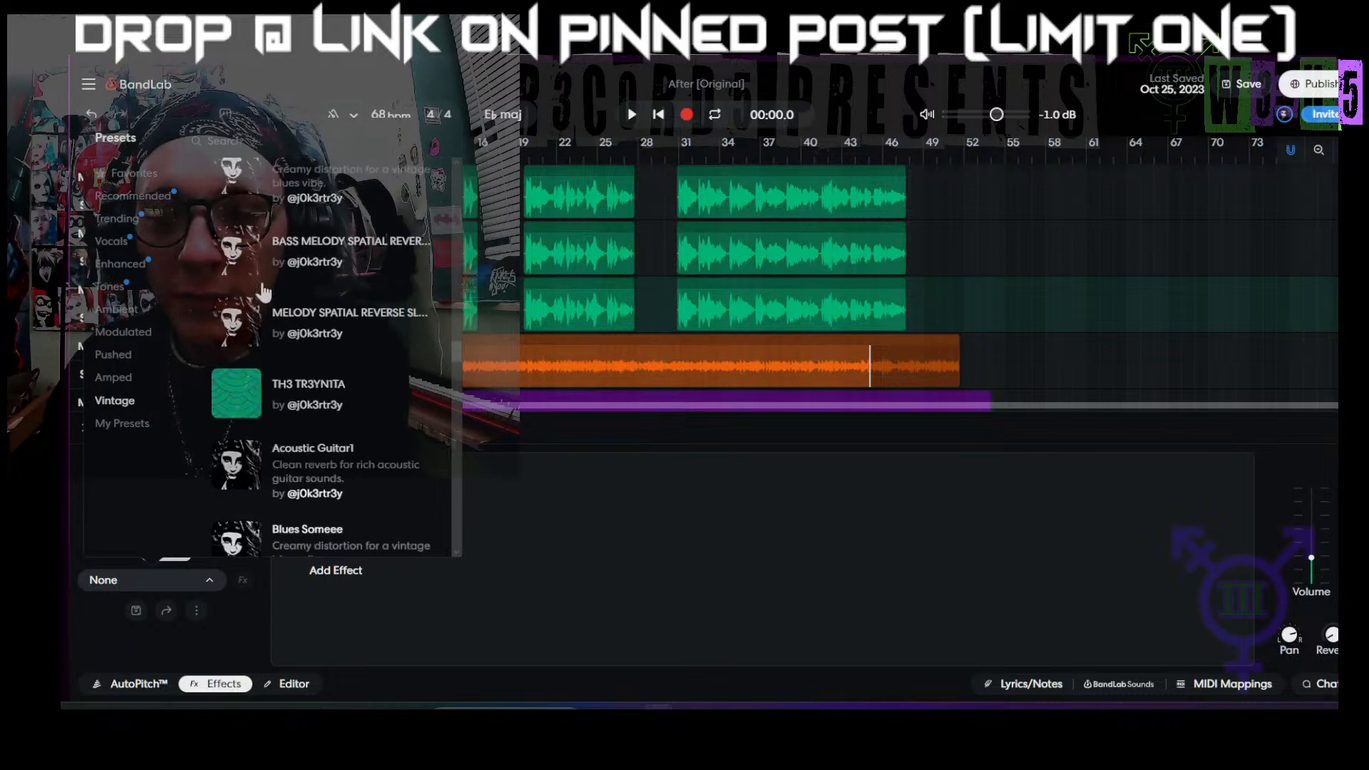
scroll(264, 295, down, 3)
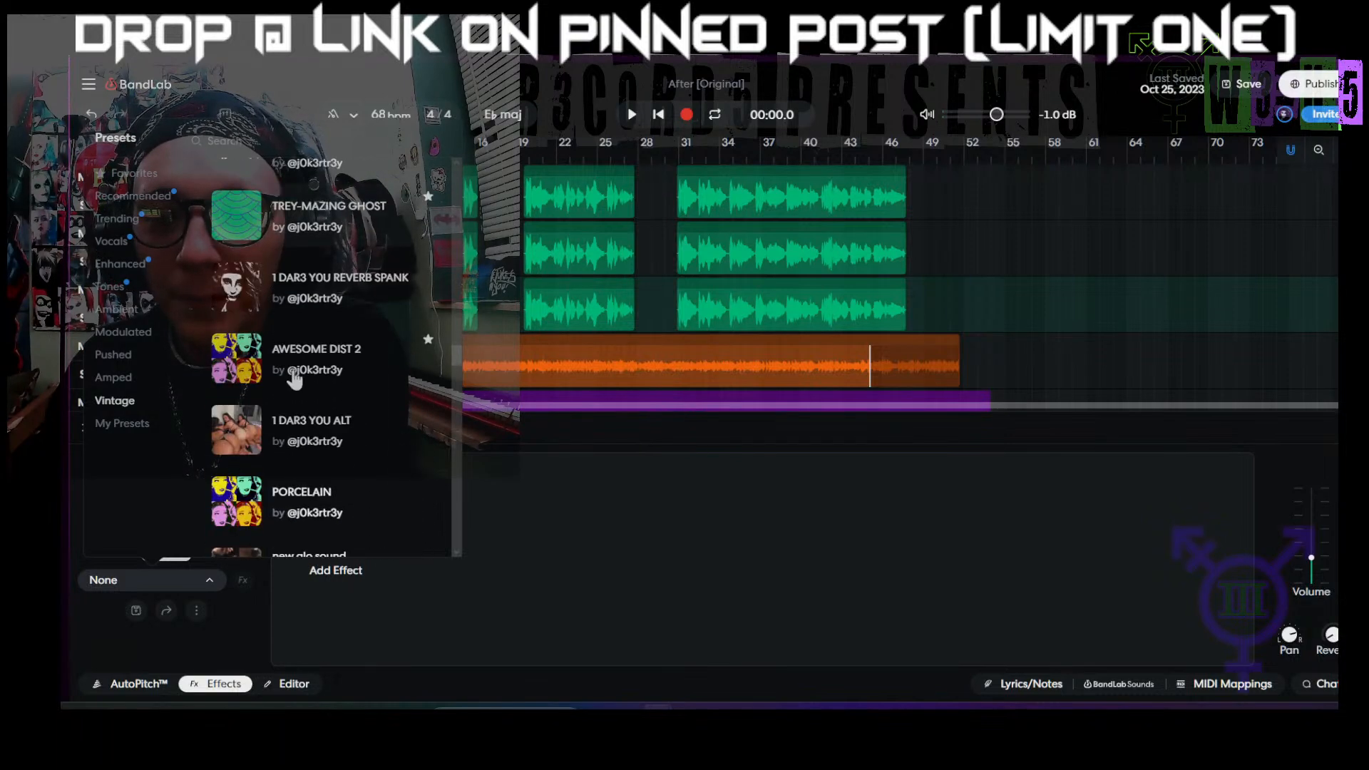
scroll(279, 349, up, 4)
scroll(280, 350, up, 3)
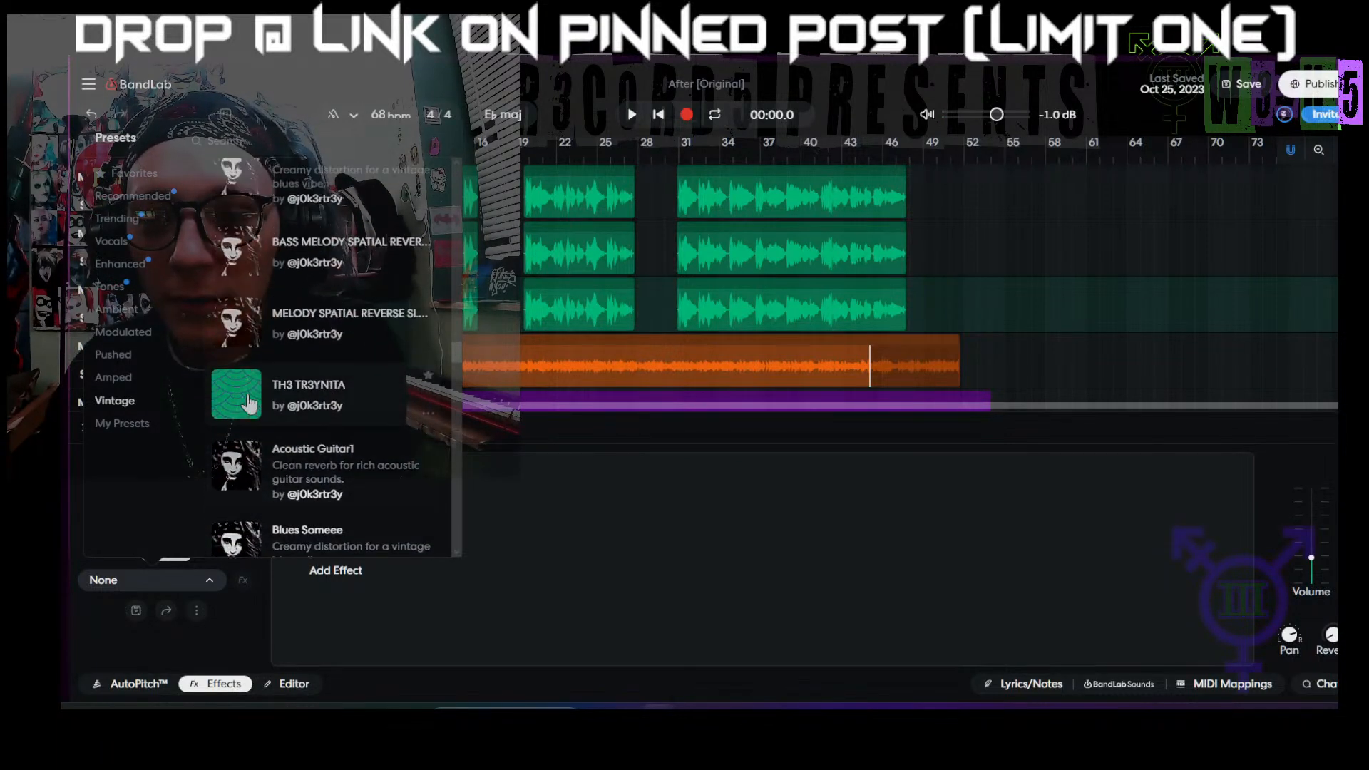
click(246, 470)
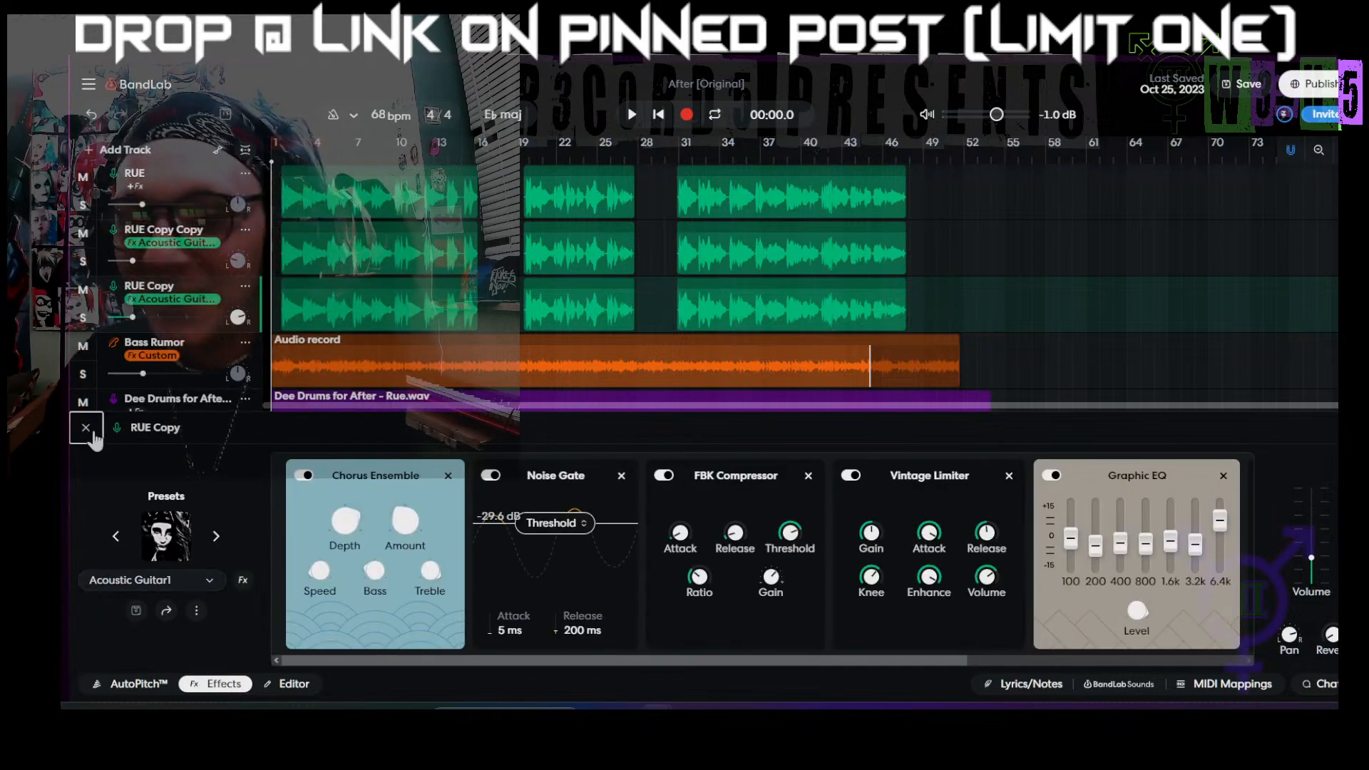
click(86, 427)
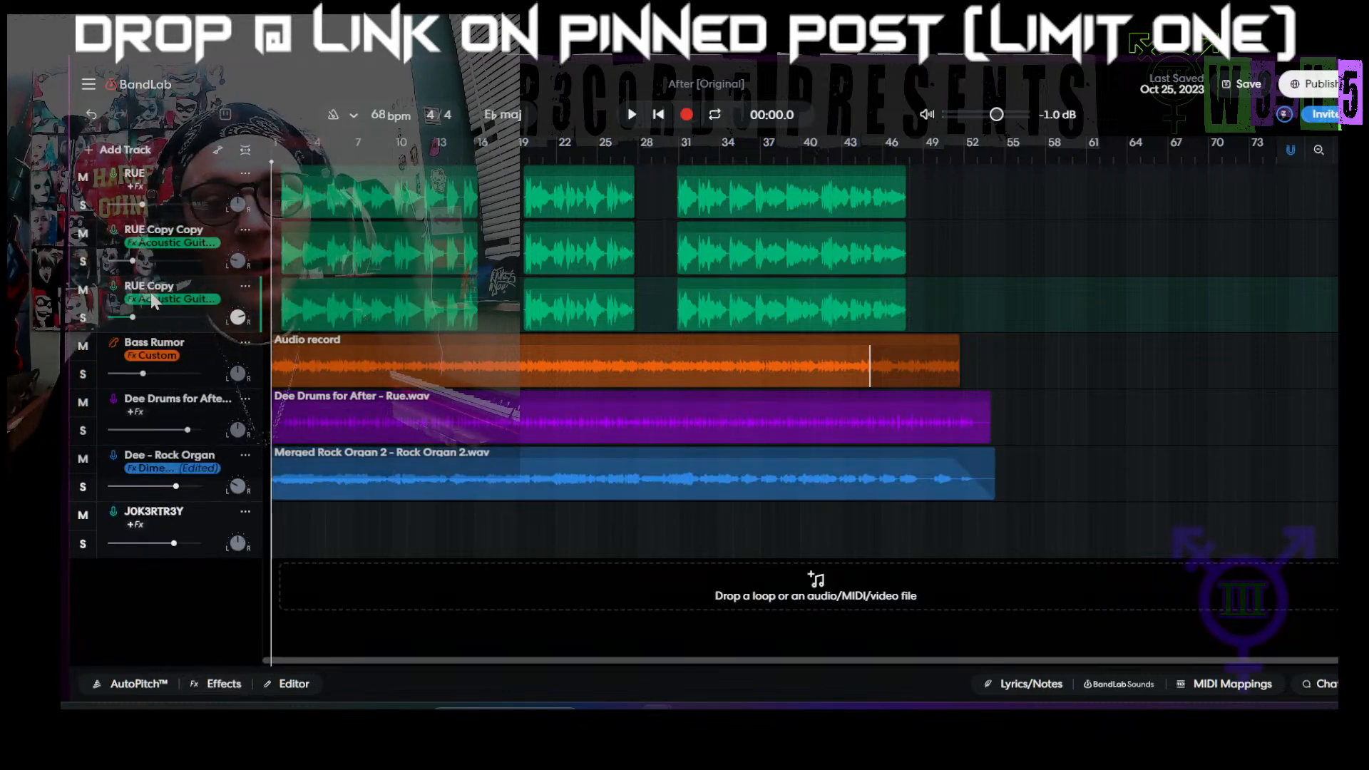
Step: Play the mix from the start to check the layered RUE vocals, and stop playback
key(space)
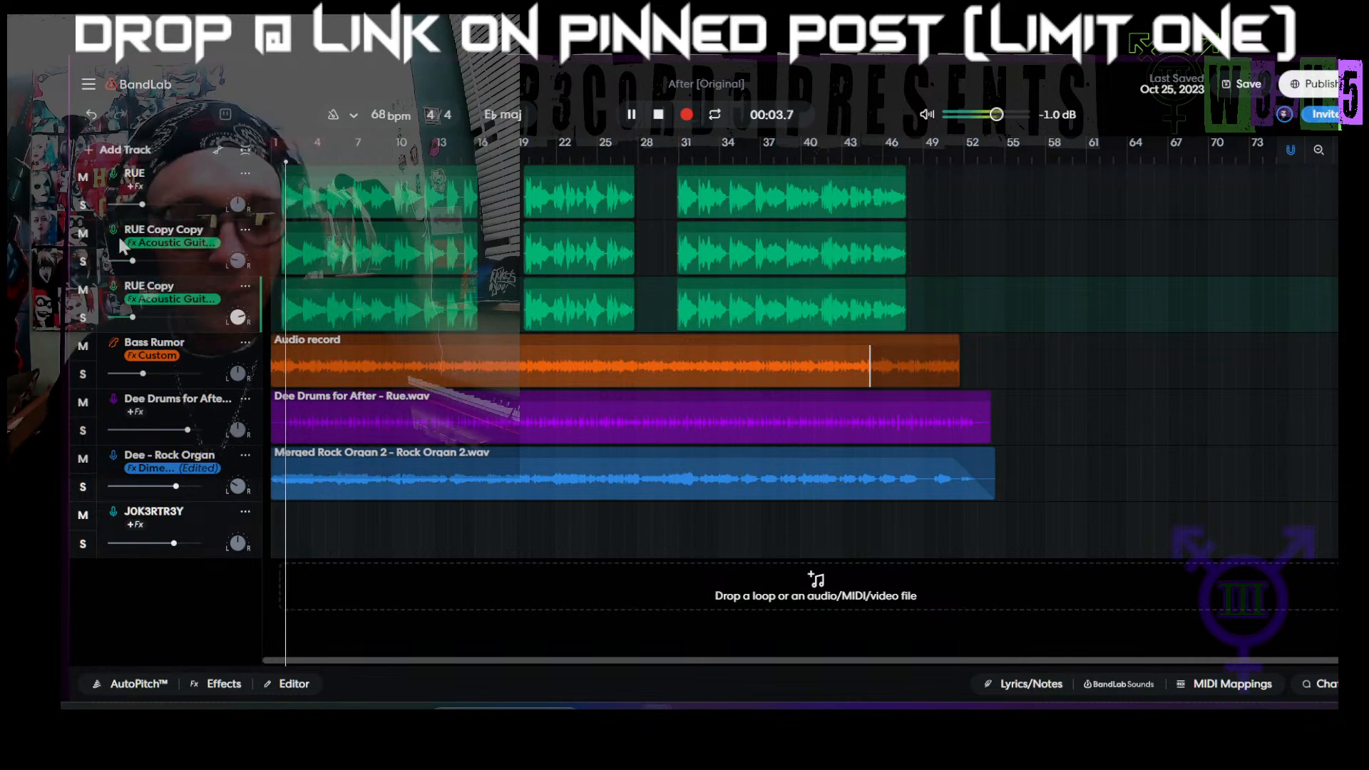
click(165, 185)
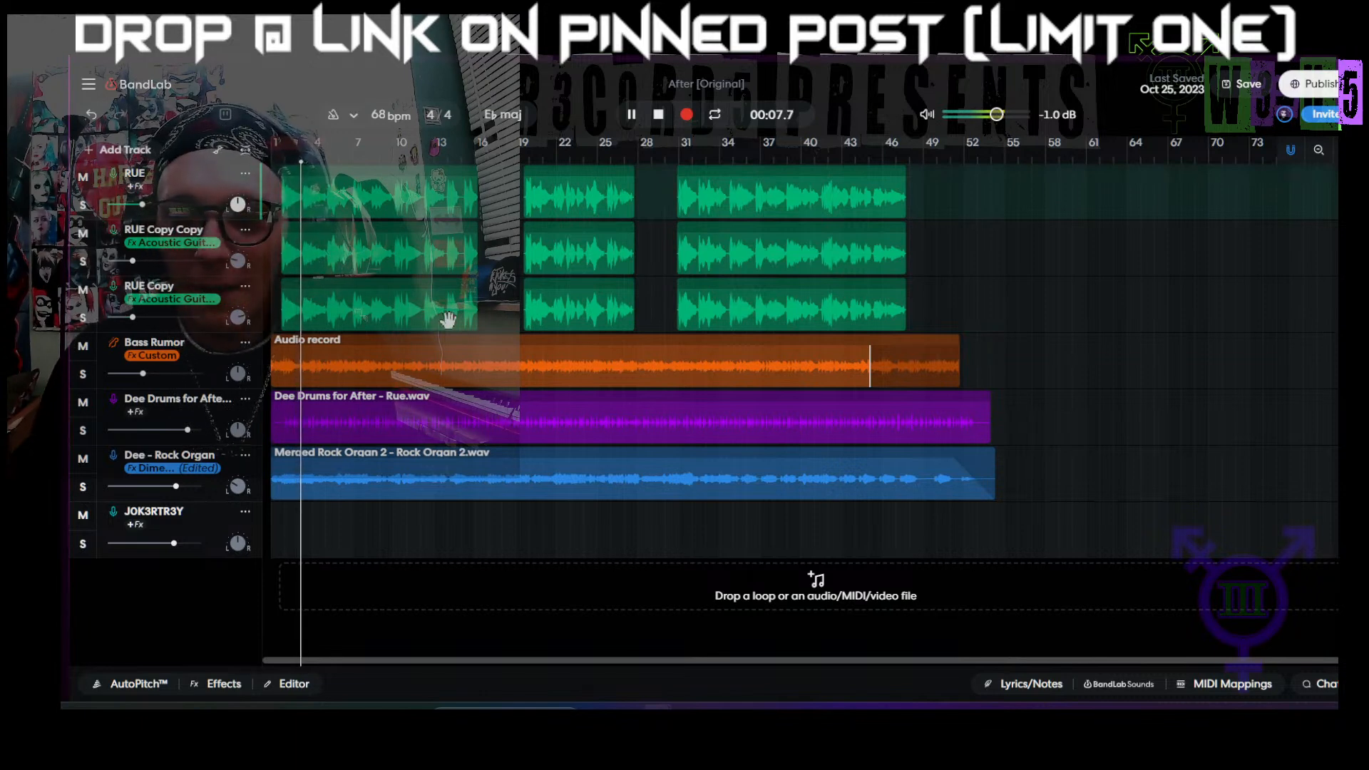
key(space)
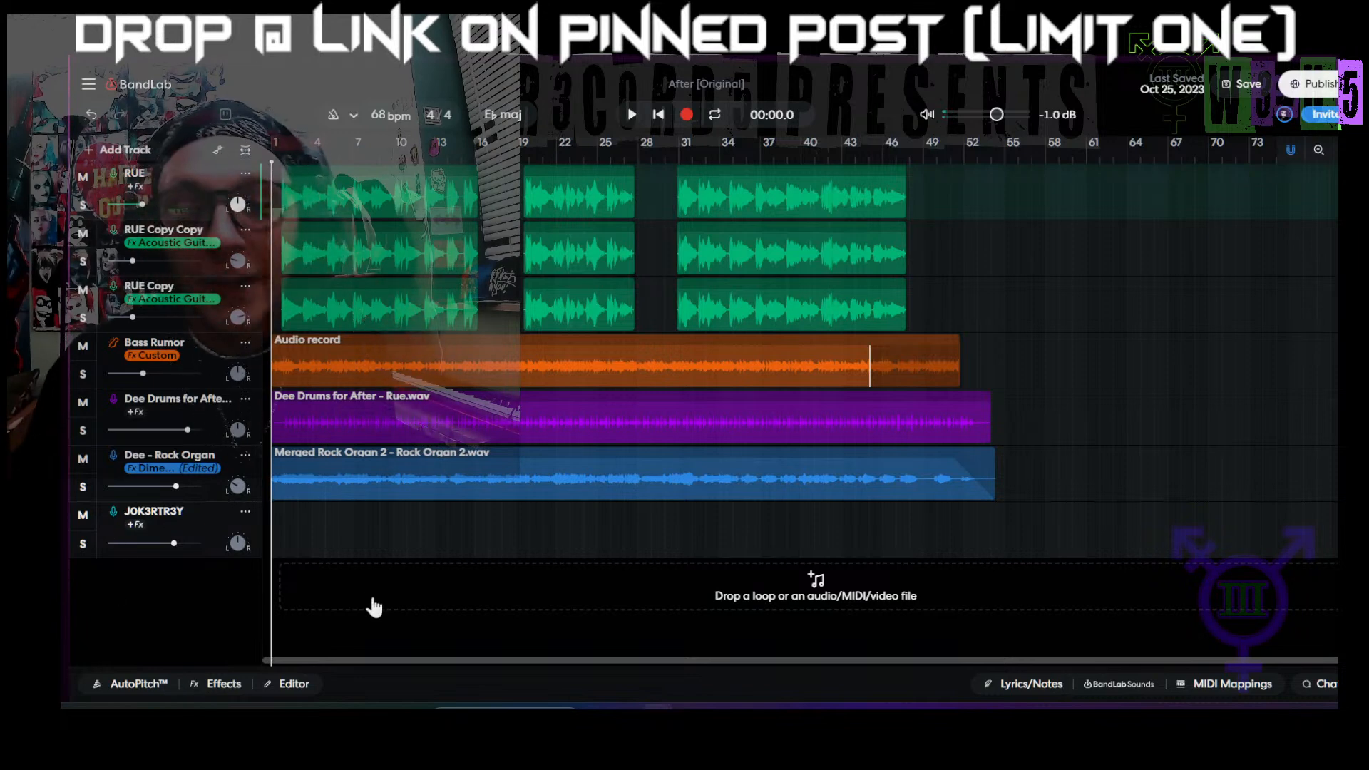
Step: Center the pan of the Dee - Rock Organ track and set its volume to about -7.0 dB
click(179, 493)
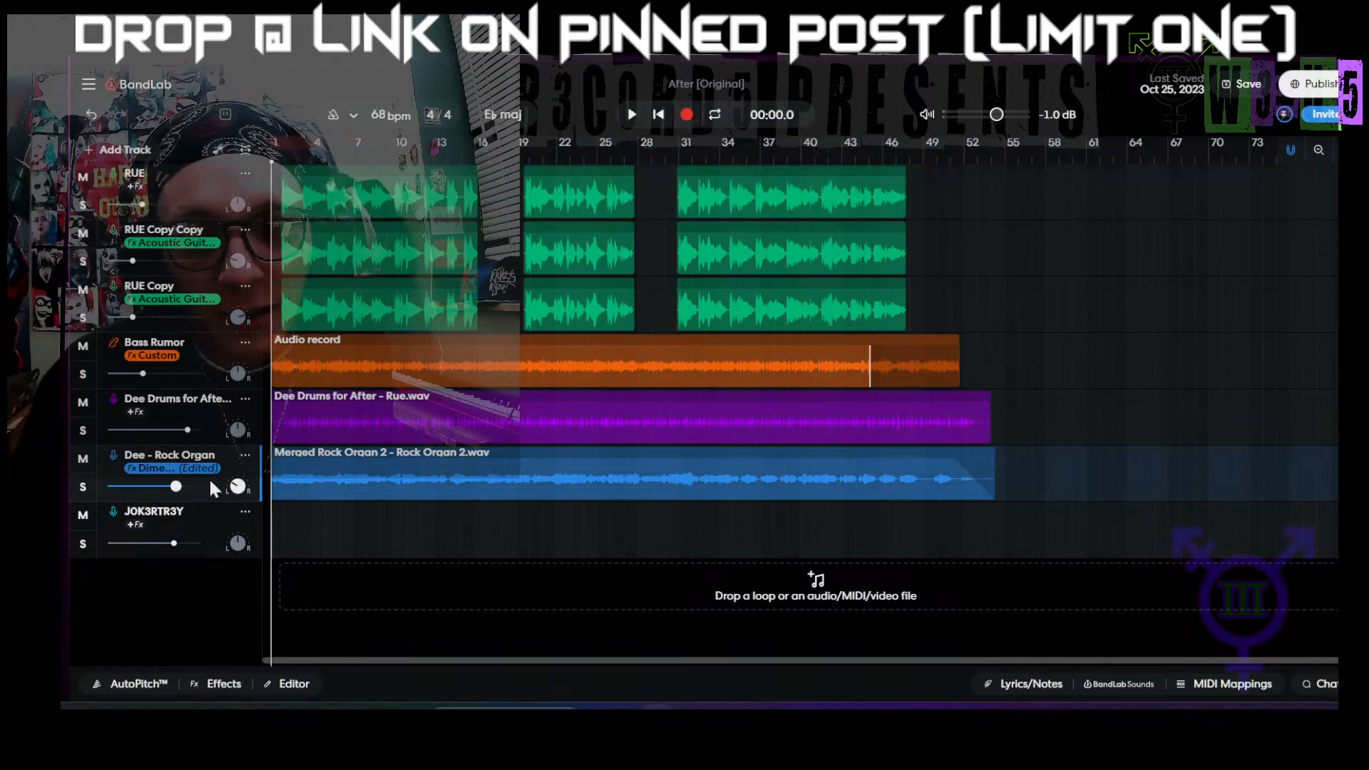
mouse_move(239, 487)
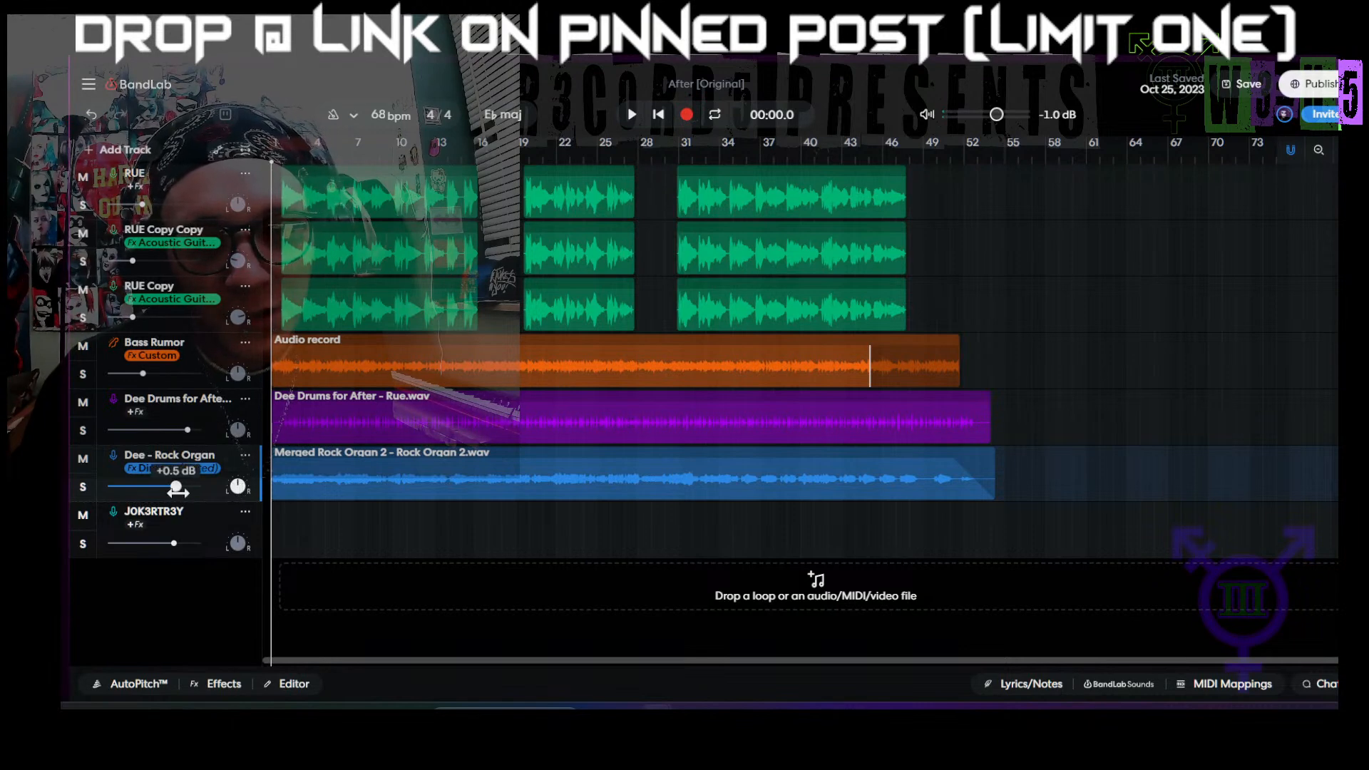
drag(175, 487, 150, 502)
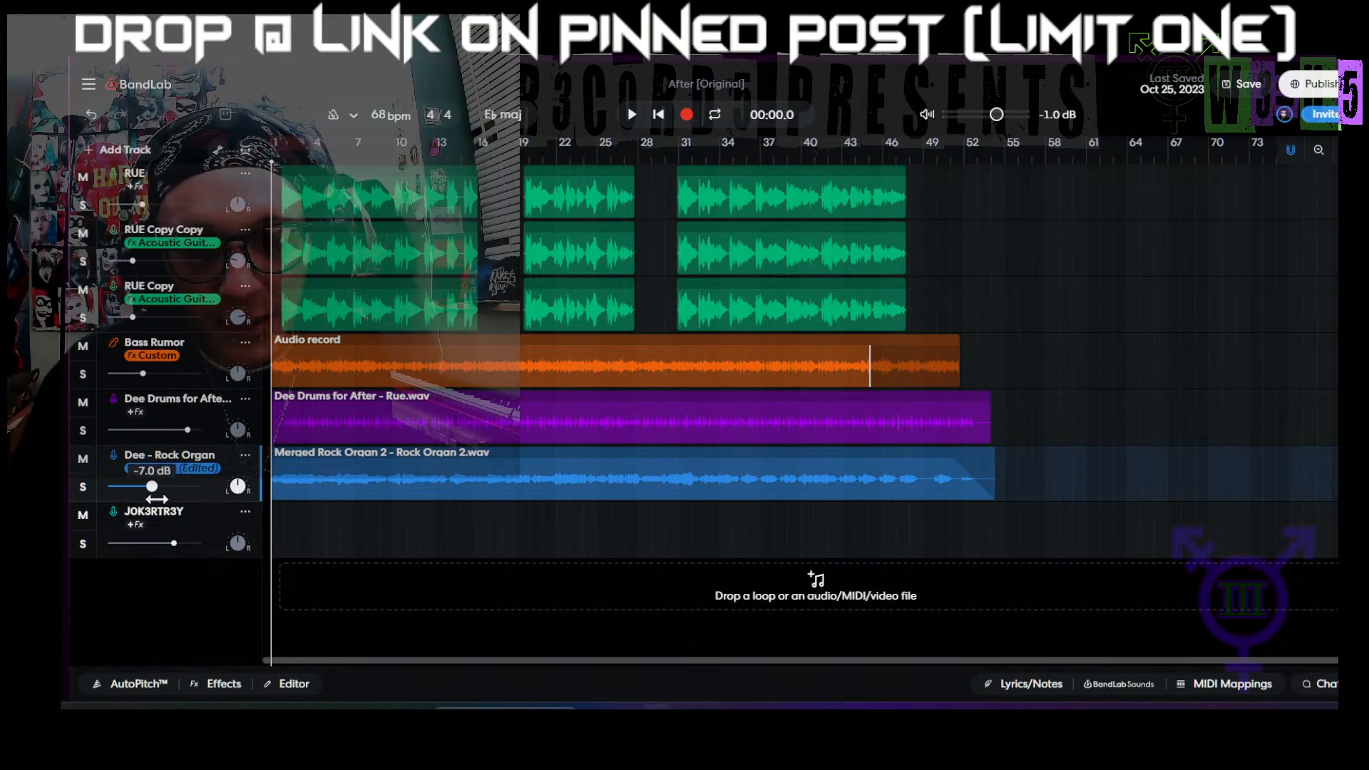
Step: Lower the Dee Drums track to about -3 dB, turn Bass Rumor down slightly, and save the project
mouse_move(193, 429)
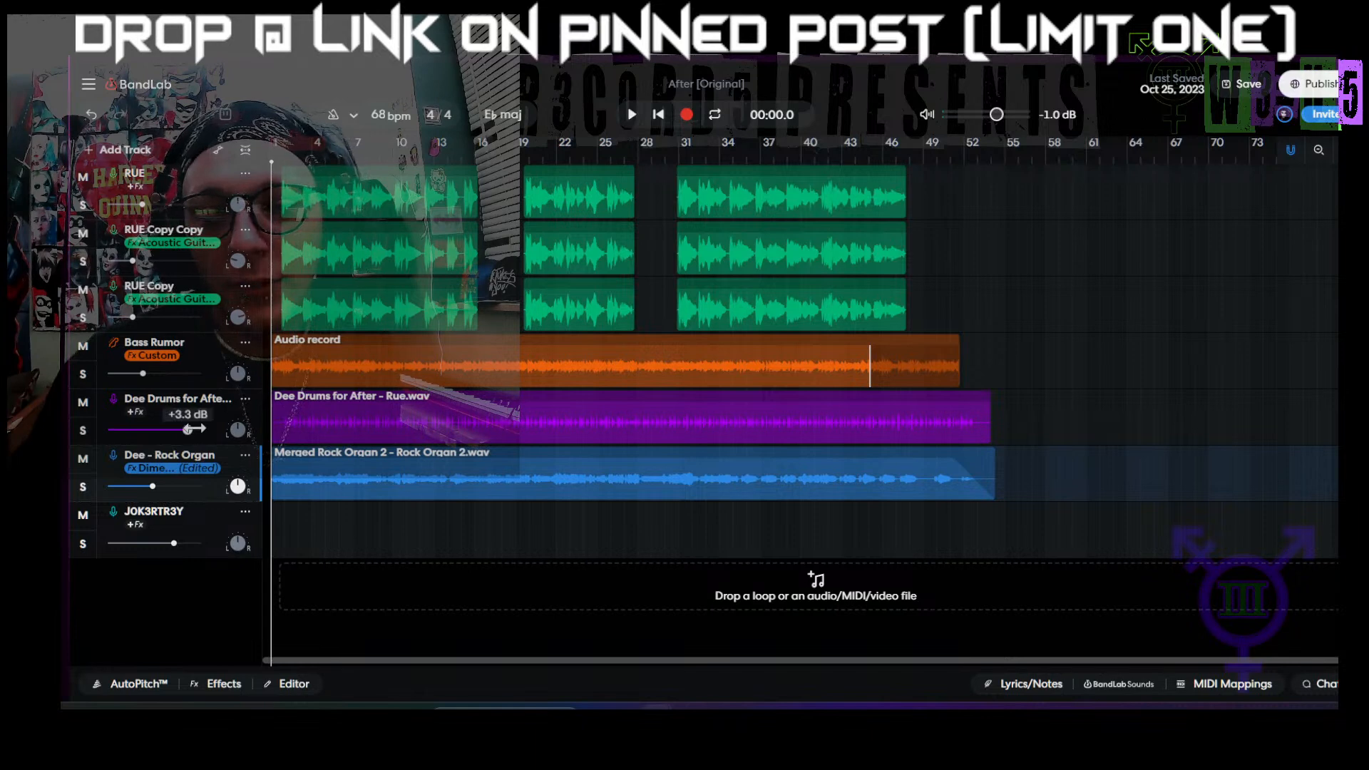
drag(193, 429, 190, 430)
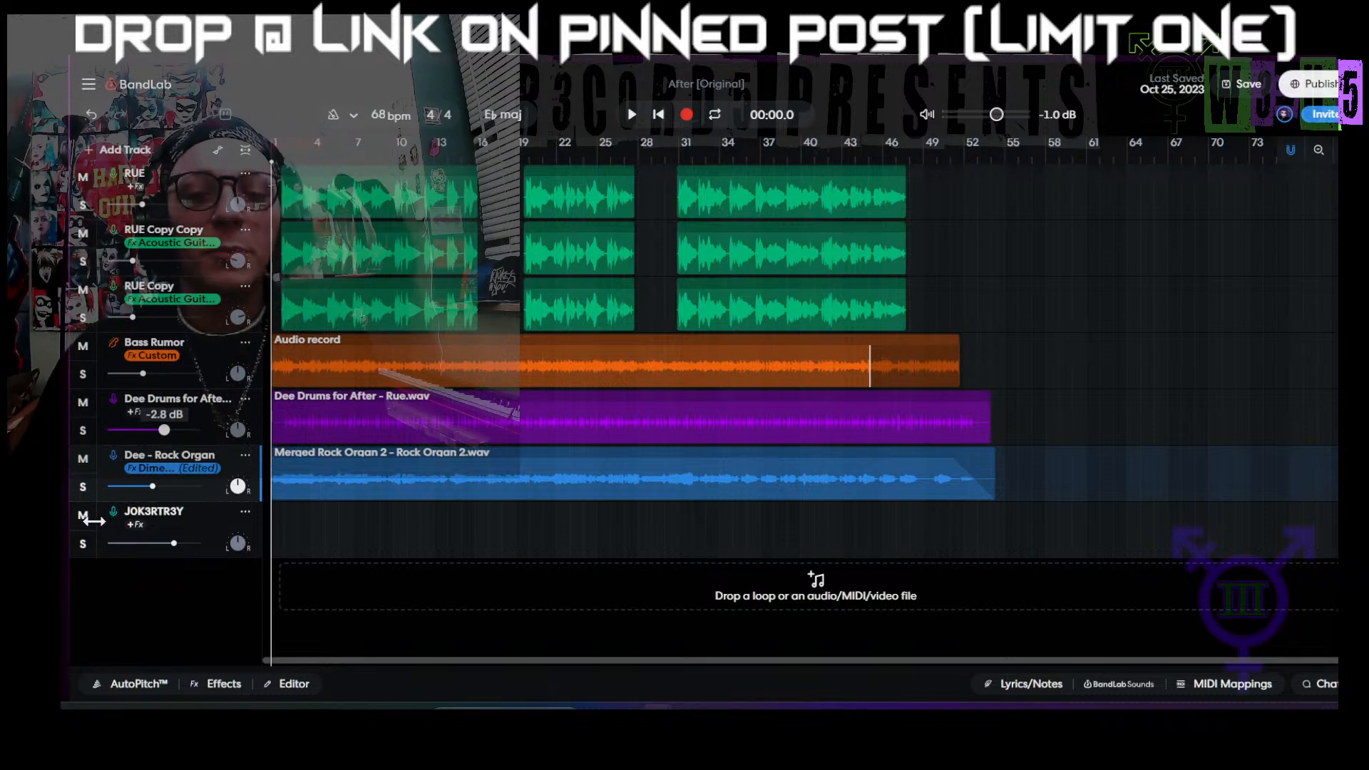
drag(86, 530, 82, 536)
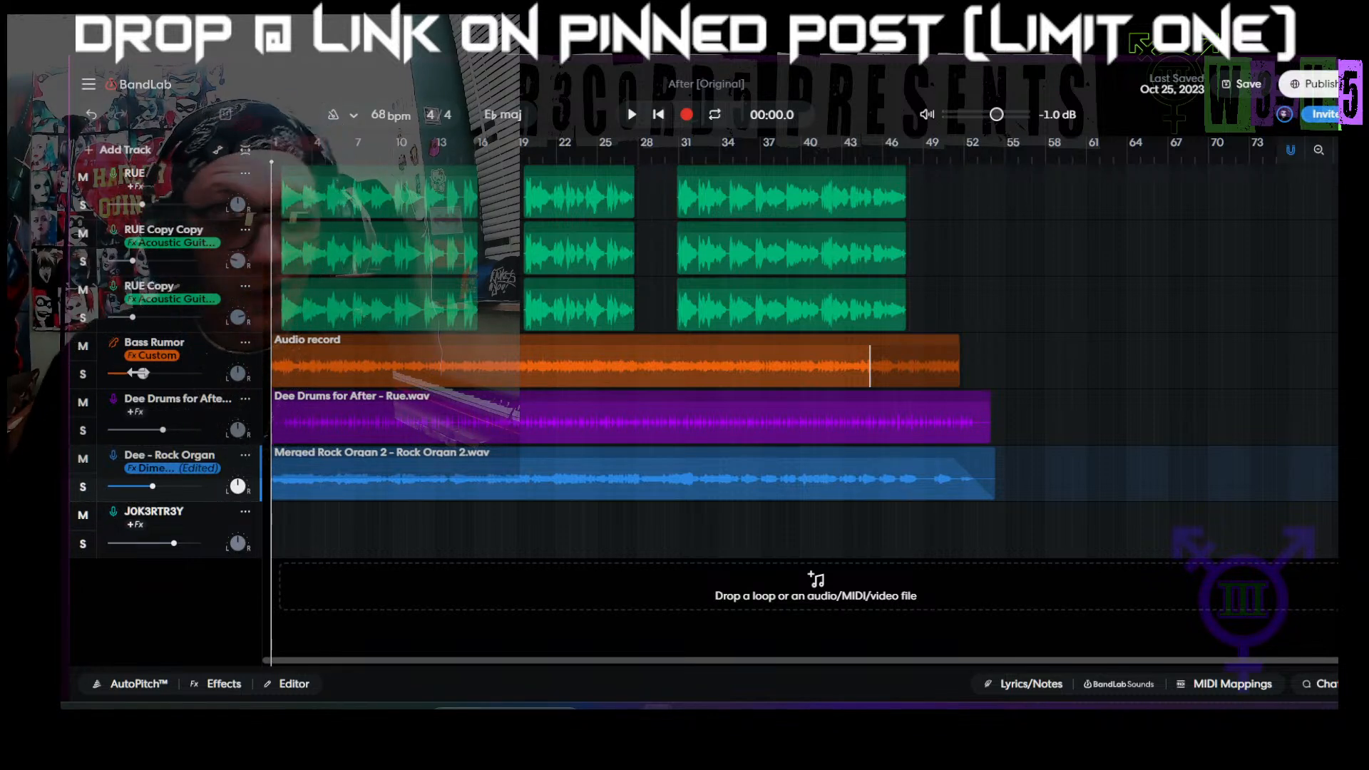
drag(130, 374, 131, 374)
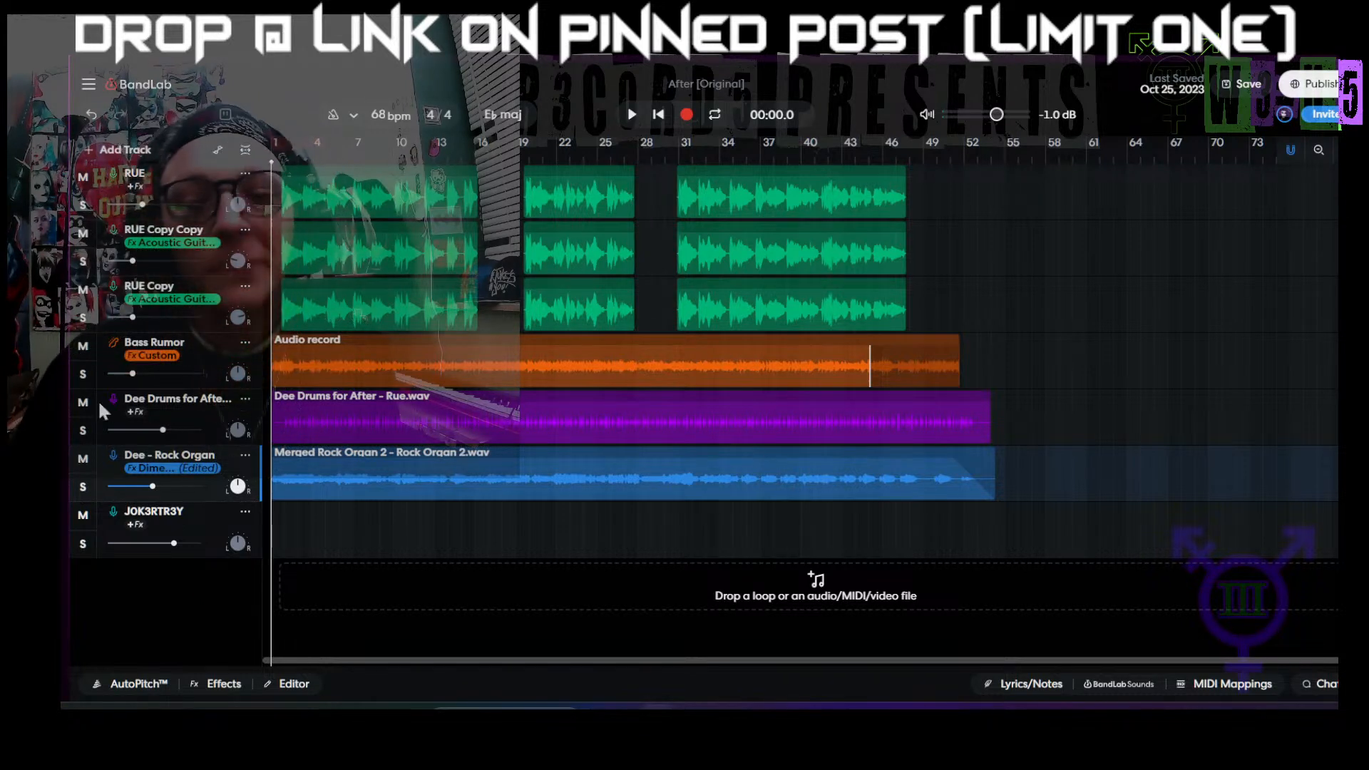
mouse_move(132, 372)
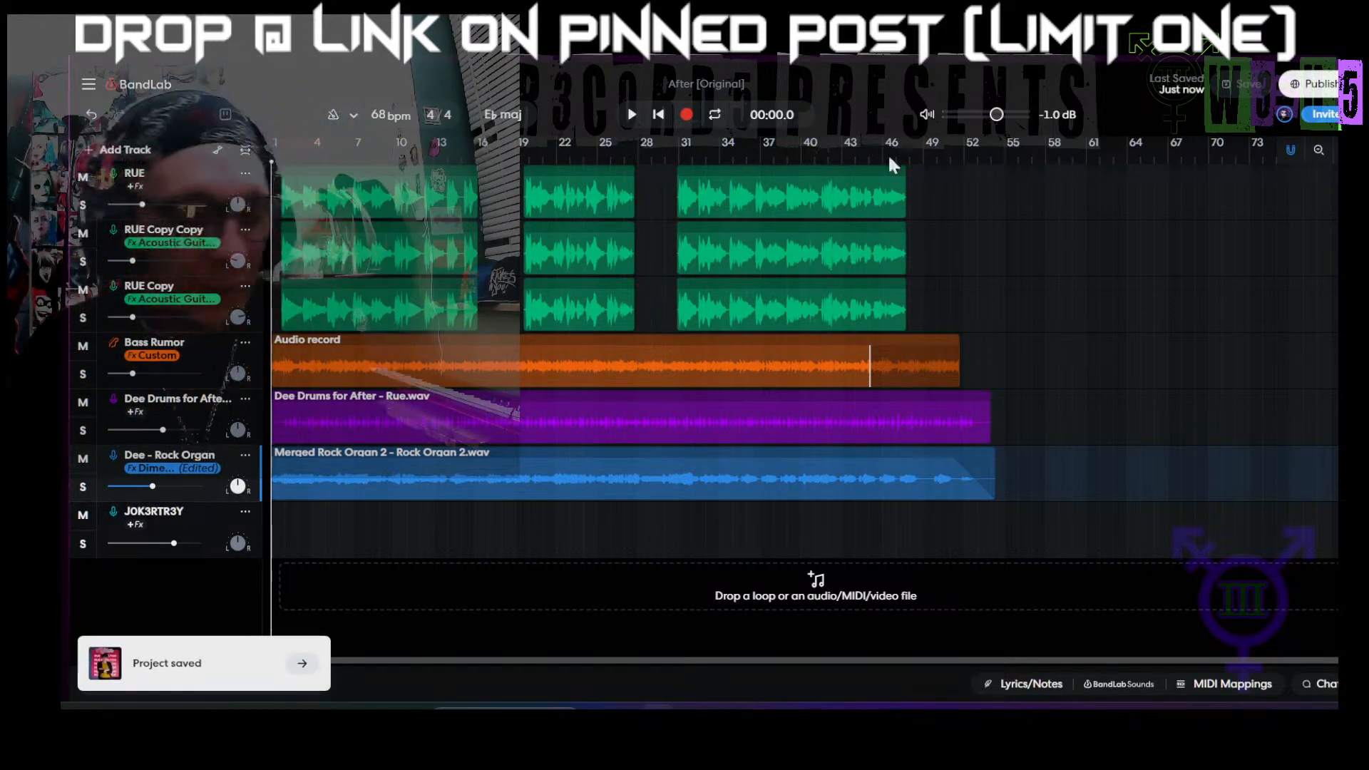
Step: Play the song from the start and lower the main RUE track's volume to about -14 dB while listening
key(space)
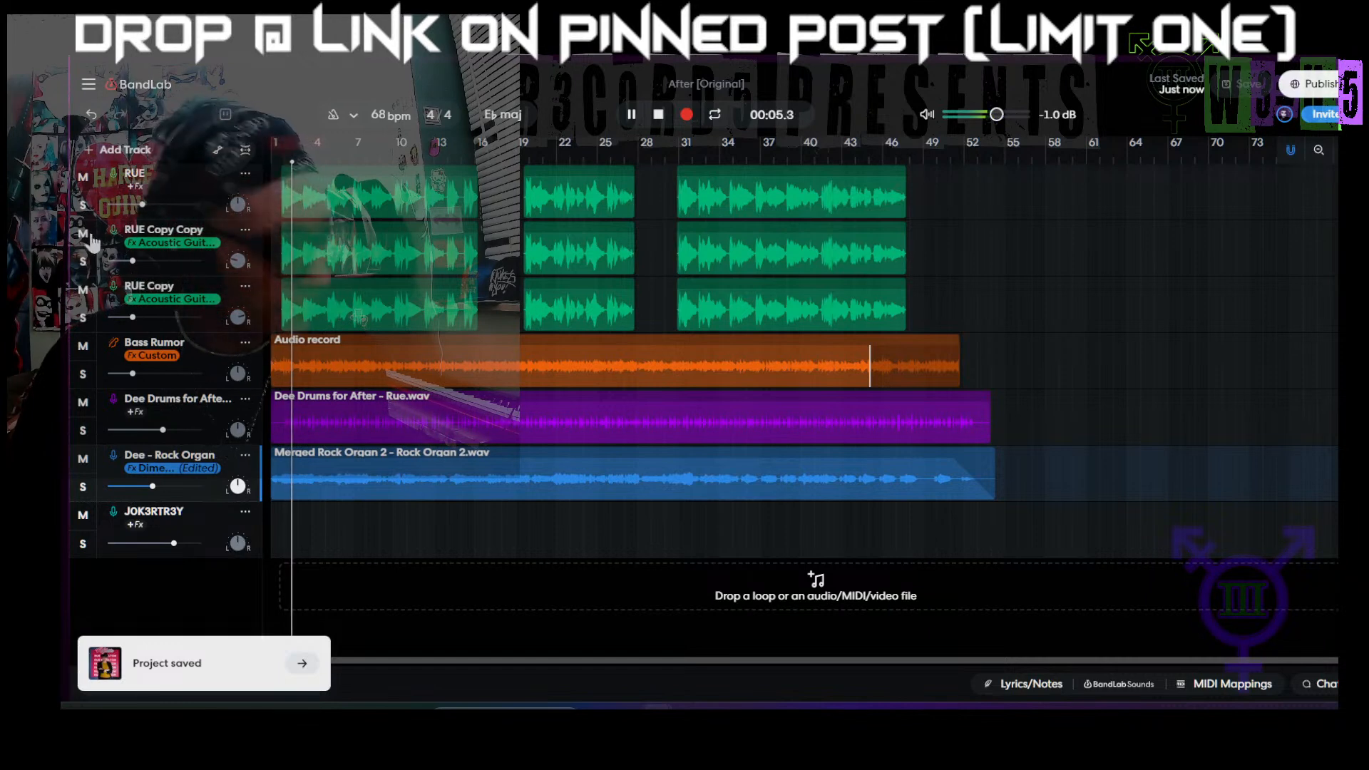
drag(145, 210, 110, 272)
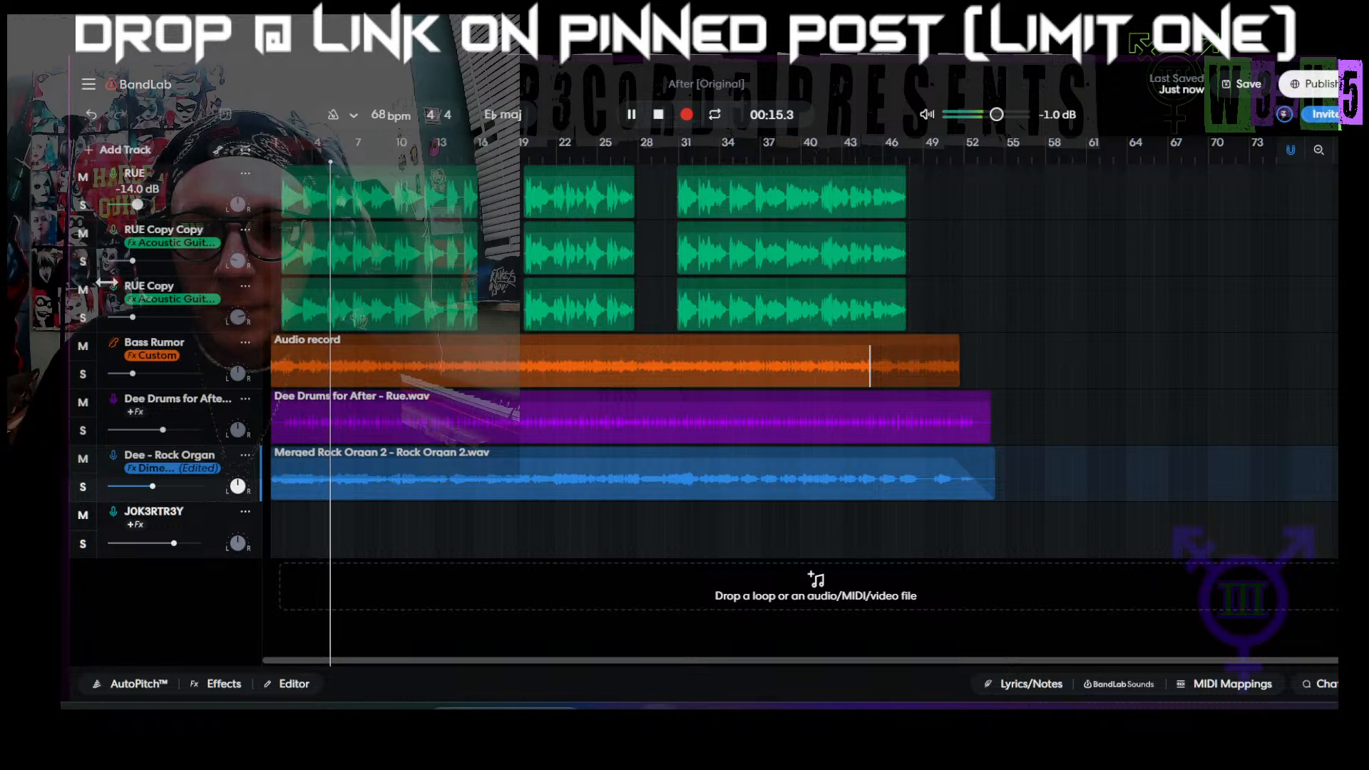
drag(108, 278, 108, 278)
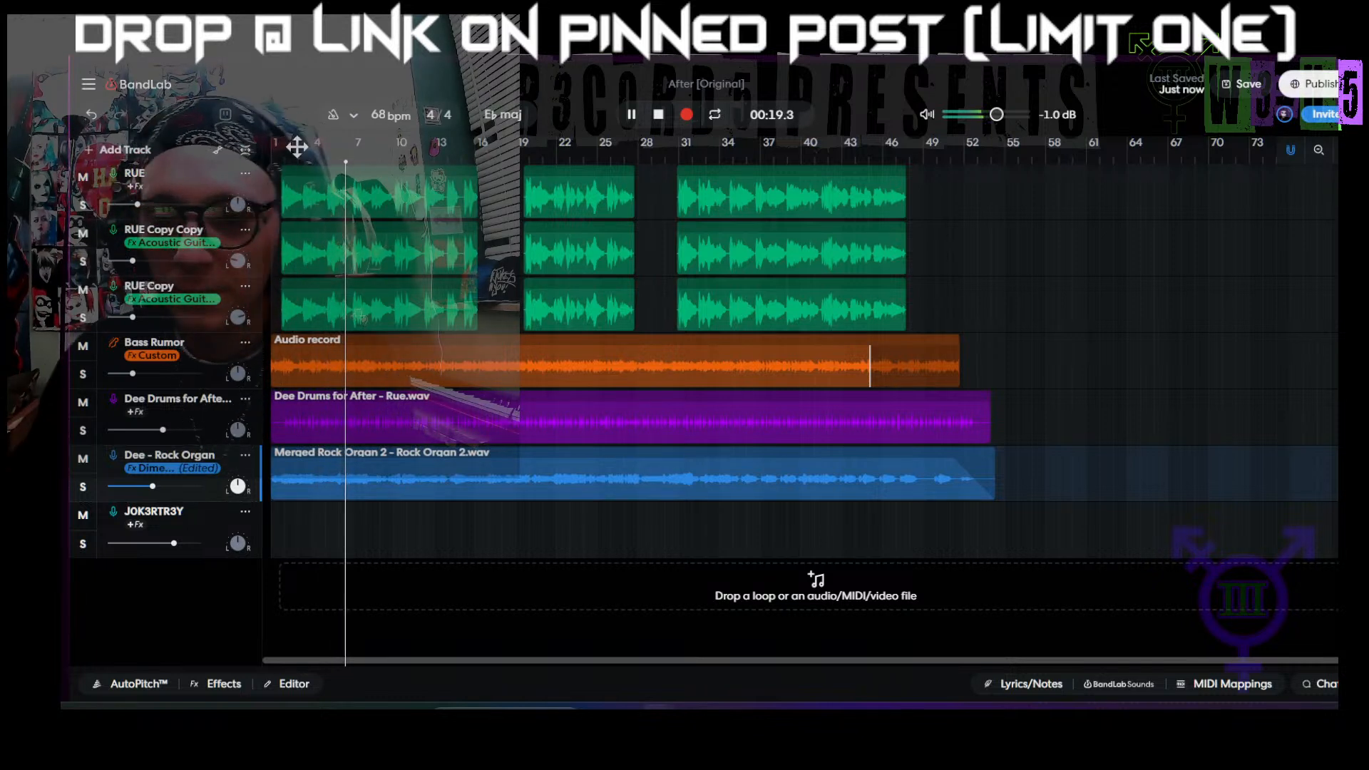
click(205, 214)
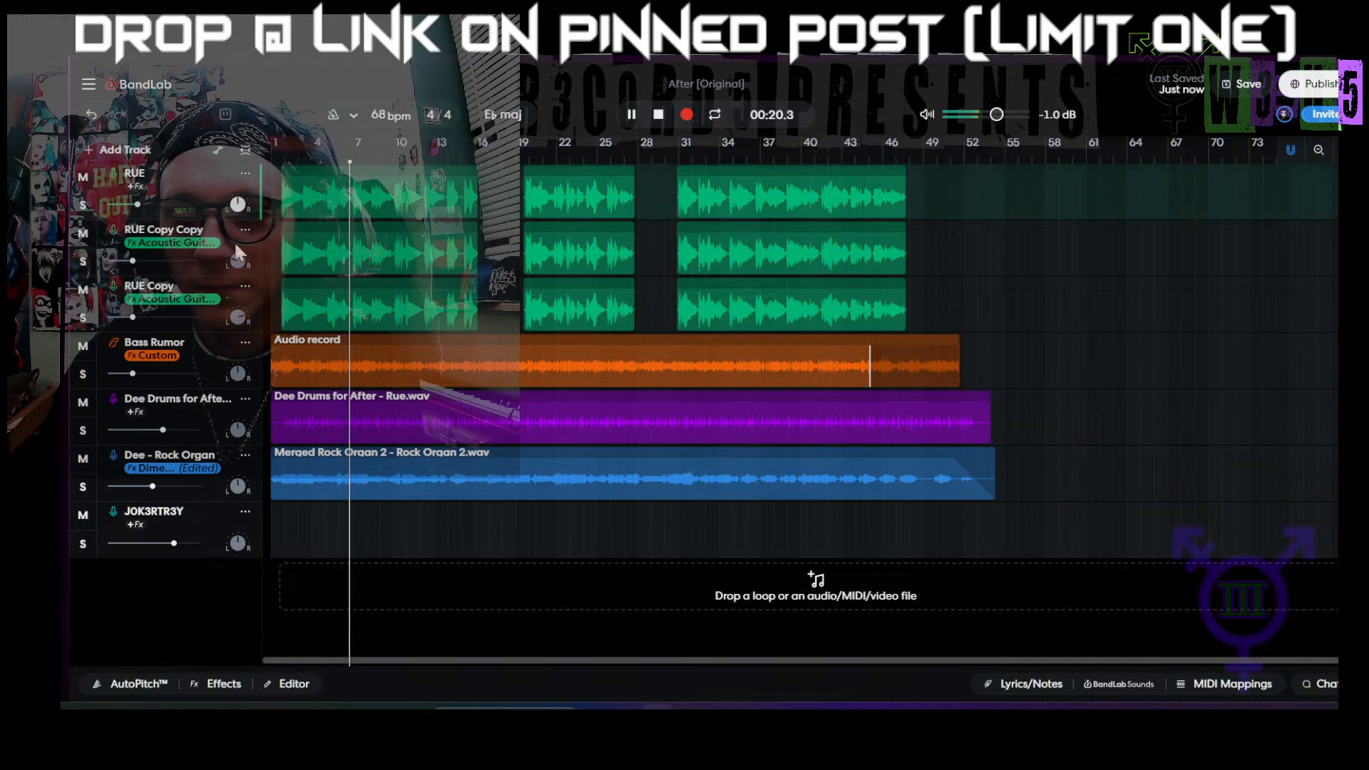
Step: Raise the master volume to 0.0 dB and save the project while playback continues
click(201, 270)
click(1244, 89)
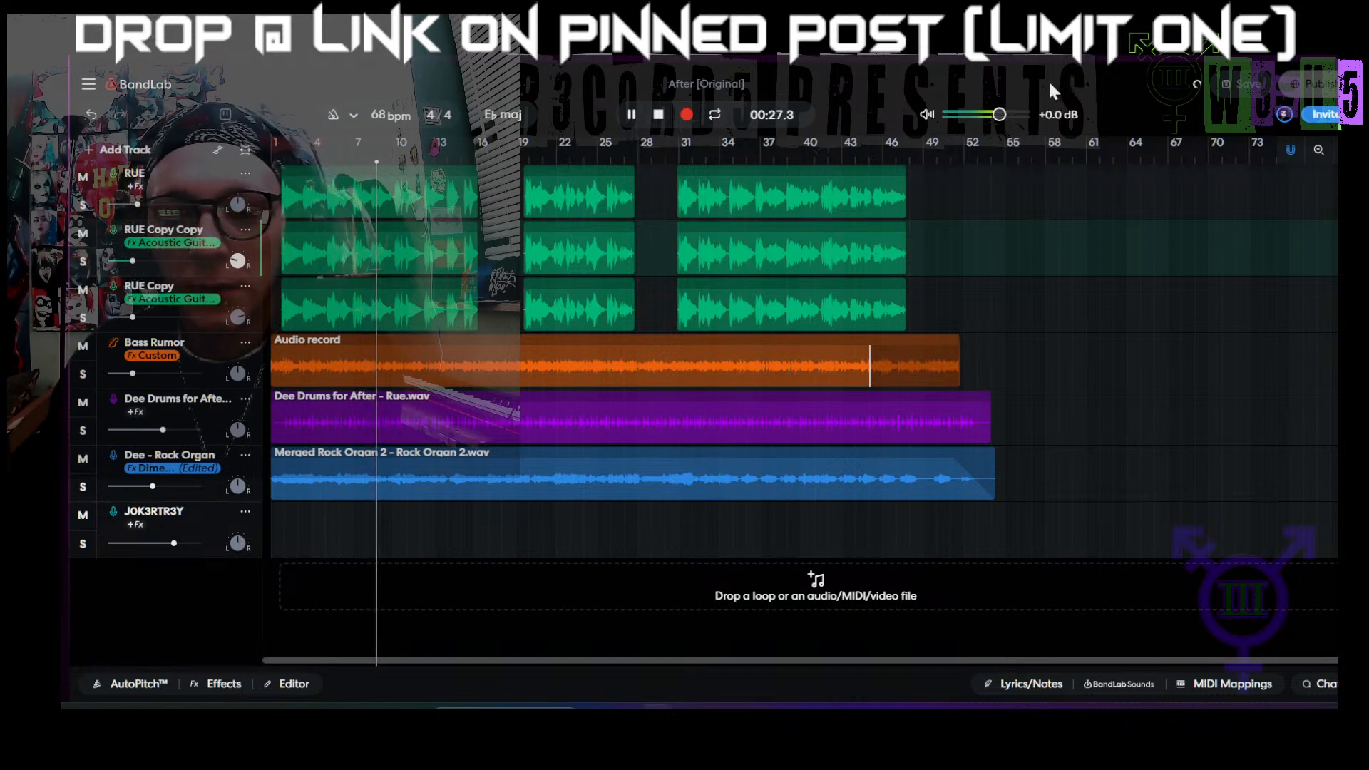
click(218, 205)
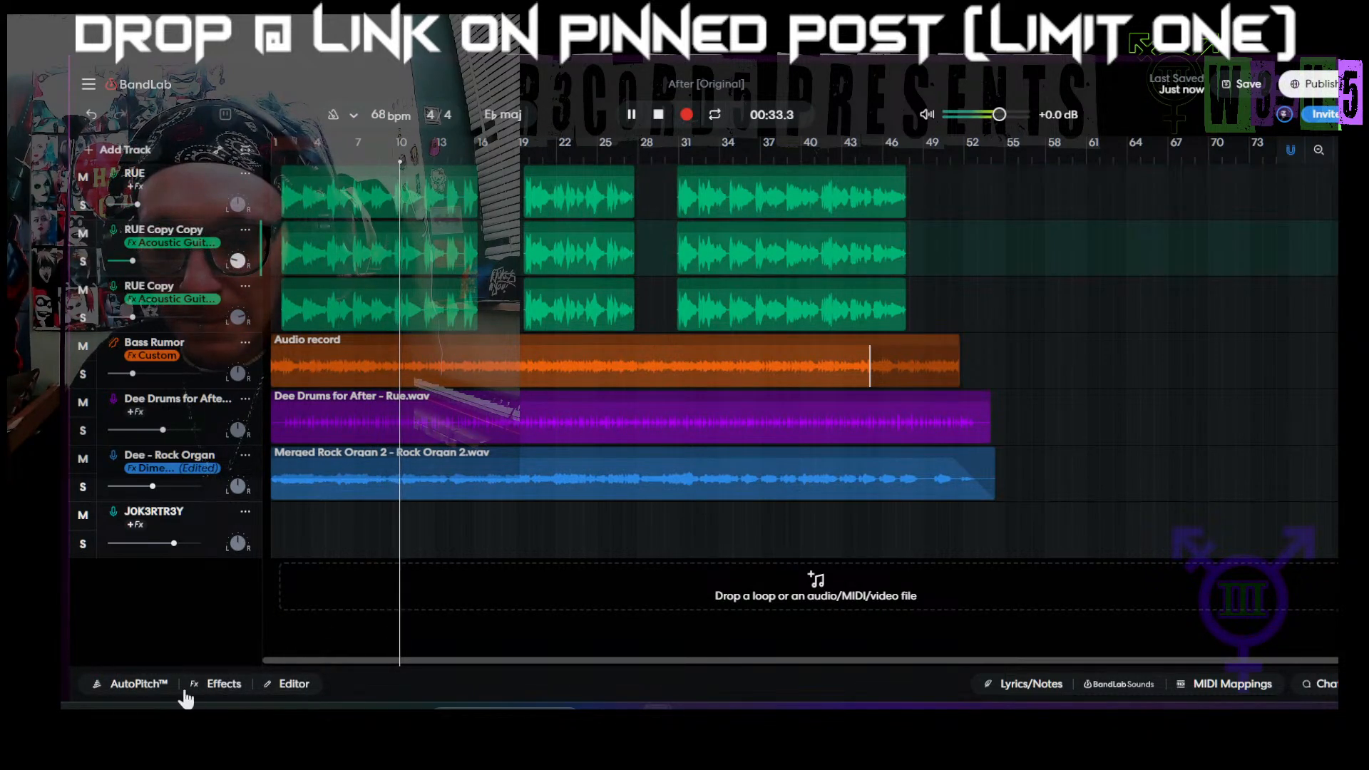
Step: Set the AutoPitch scale to Major Pentatonic on both the RUE Copy Copy and RUE Copy tracks
click(141, 684)
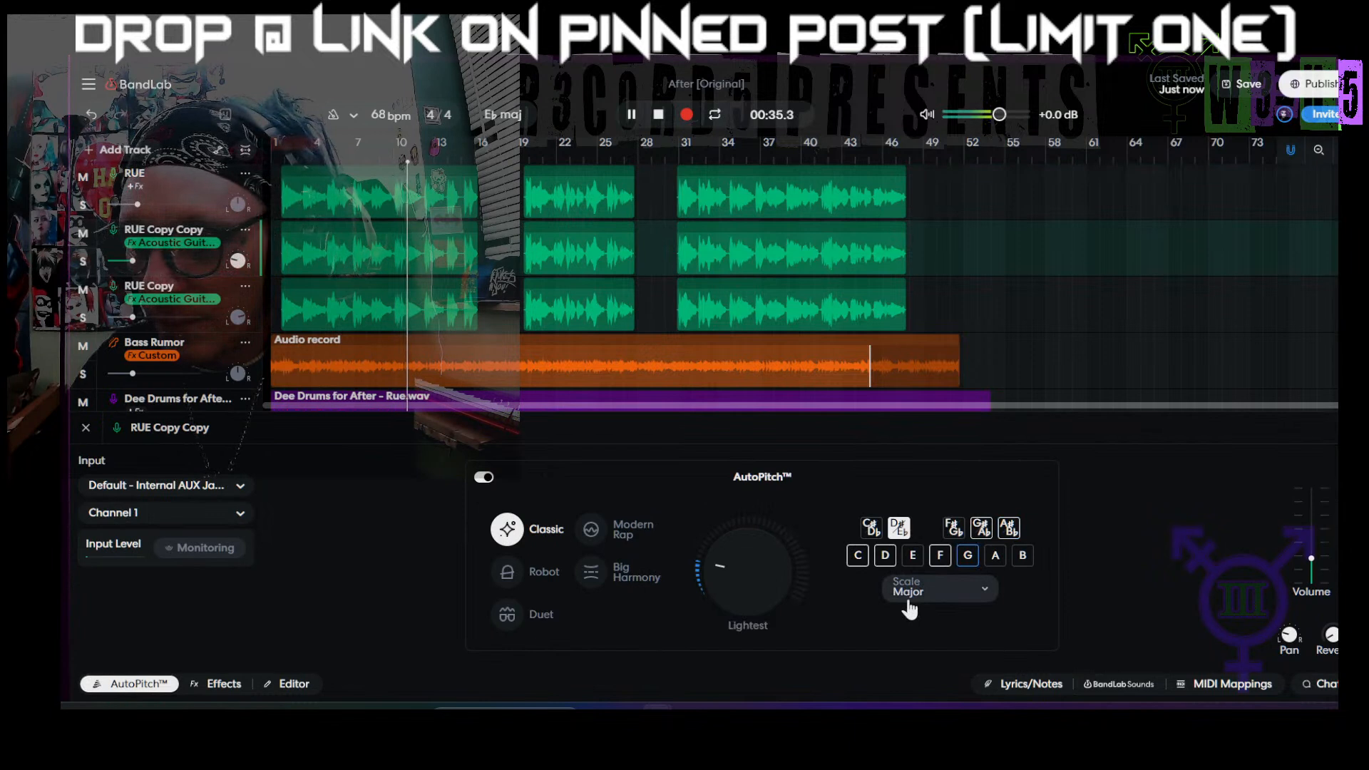
click(907, 595)
click(916, 514)
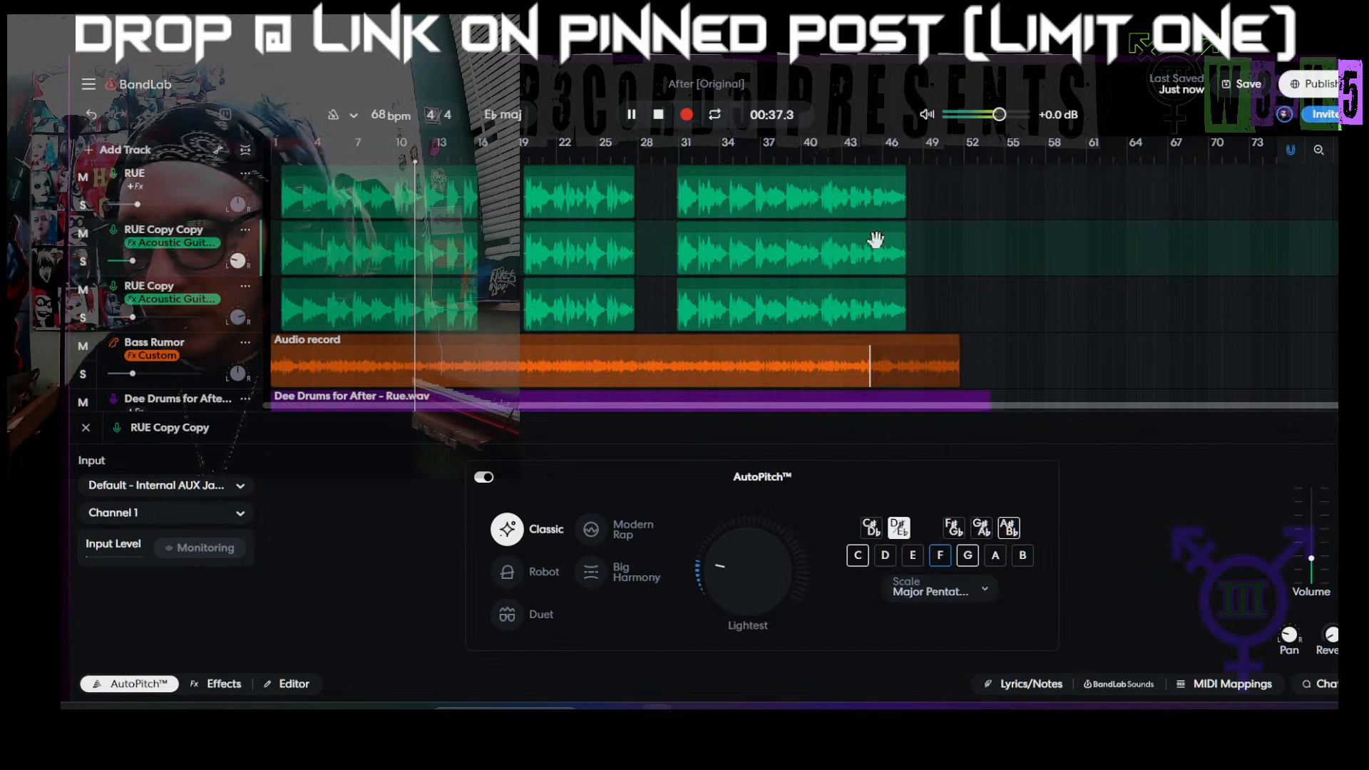
click(954, 310)
click(917, 598)
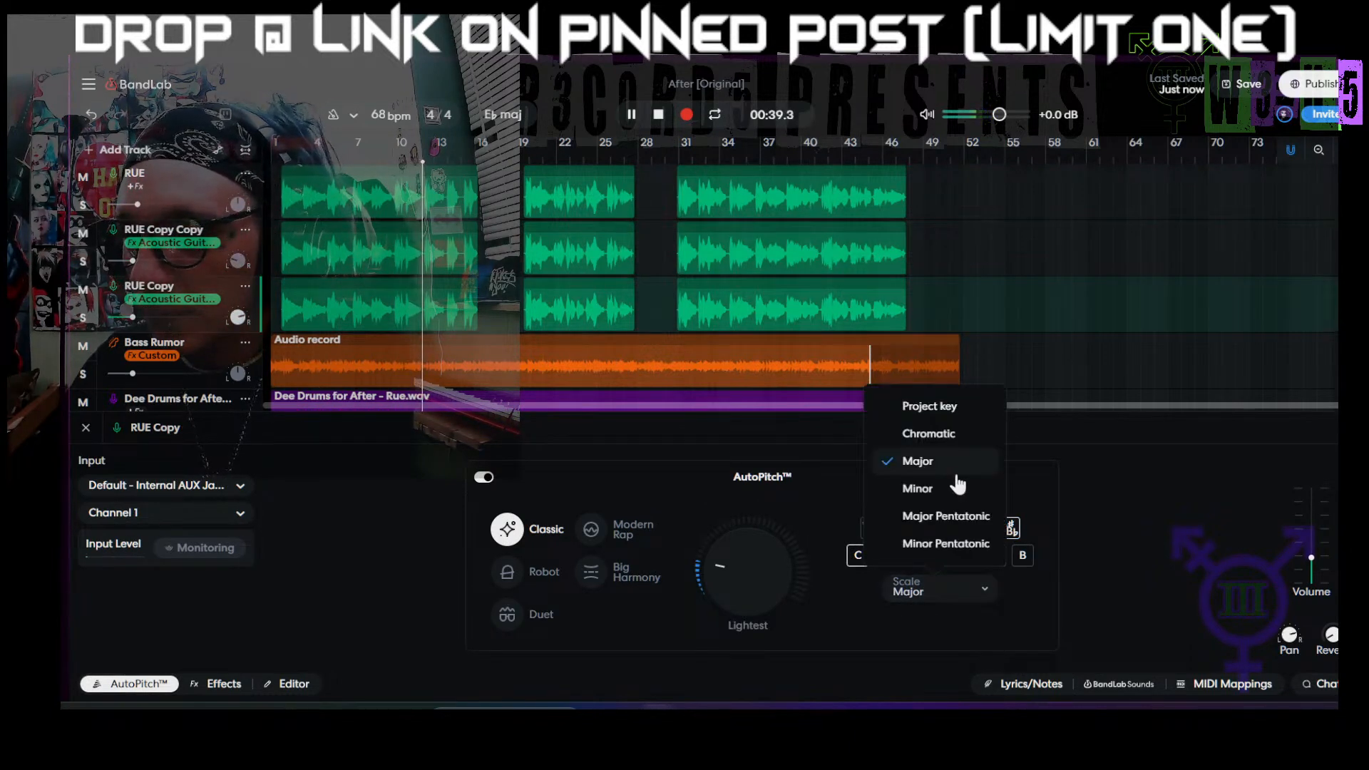
click(928, 516)
Step: Set the main RUE track's AutoPitch scale to the project key and raise its AutoPitch strength to Heavy
click(954, 193)
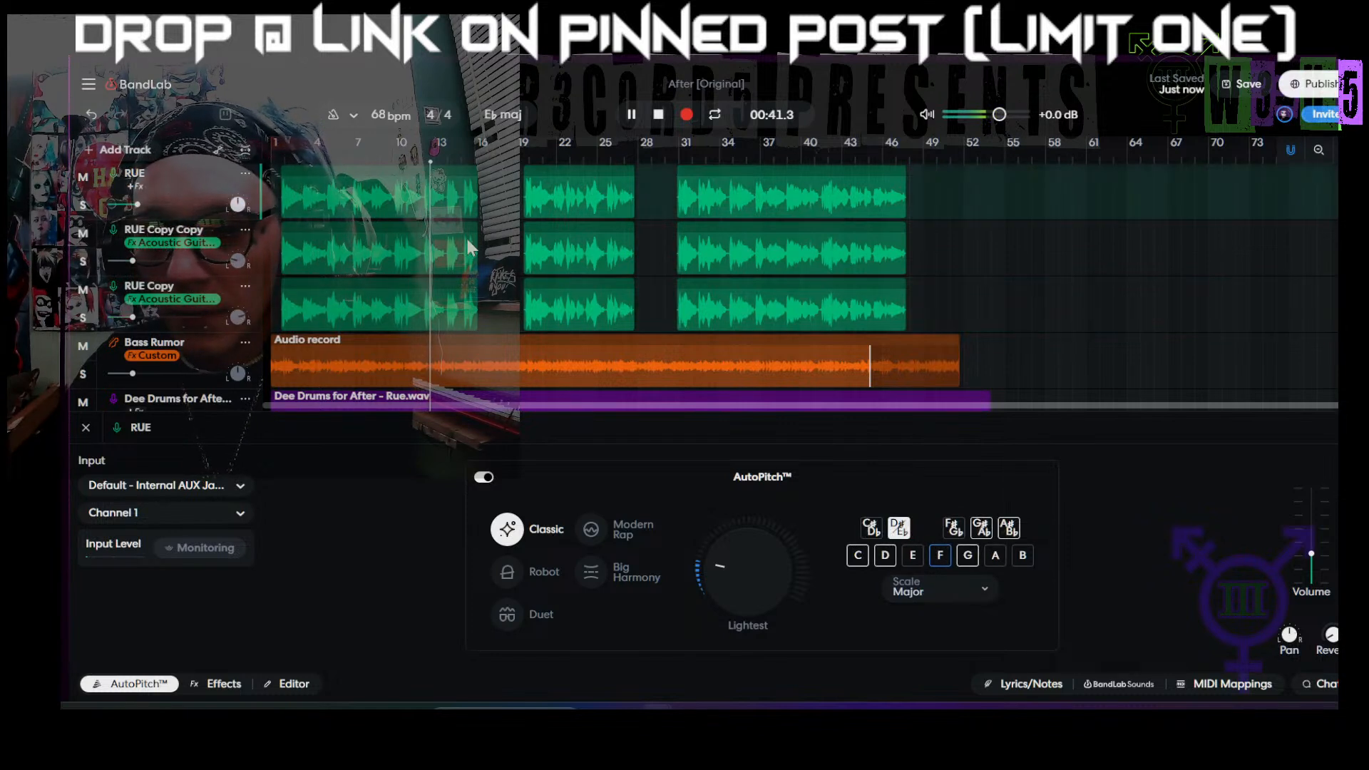
click(906, 596)
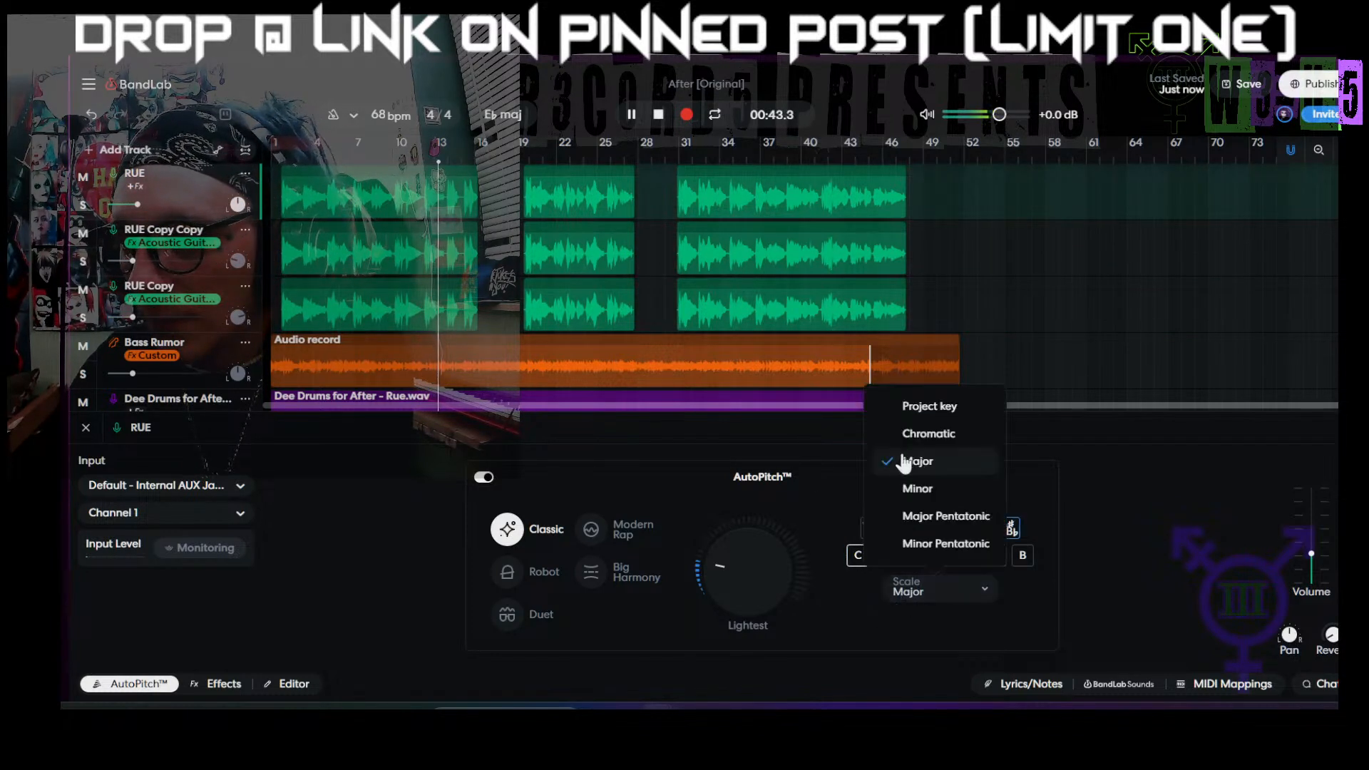
click(916, 407)
mouse_move(749, 559)
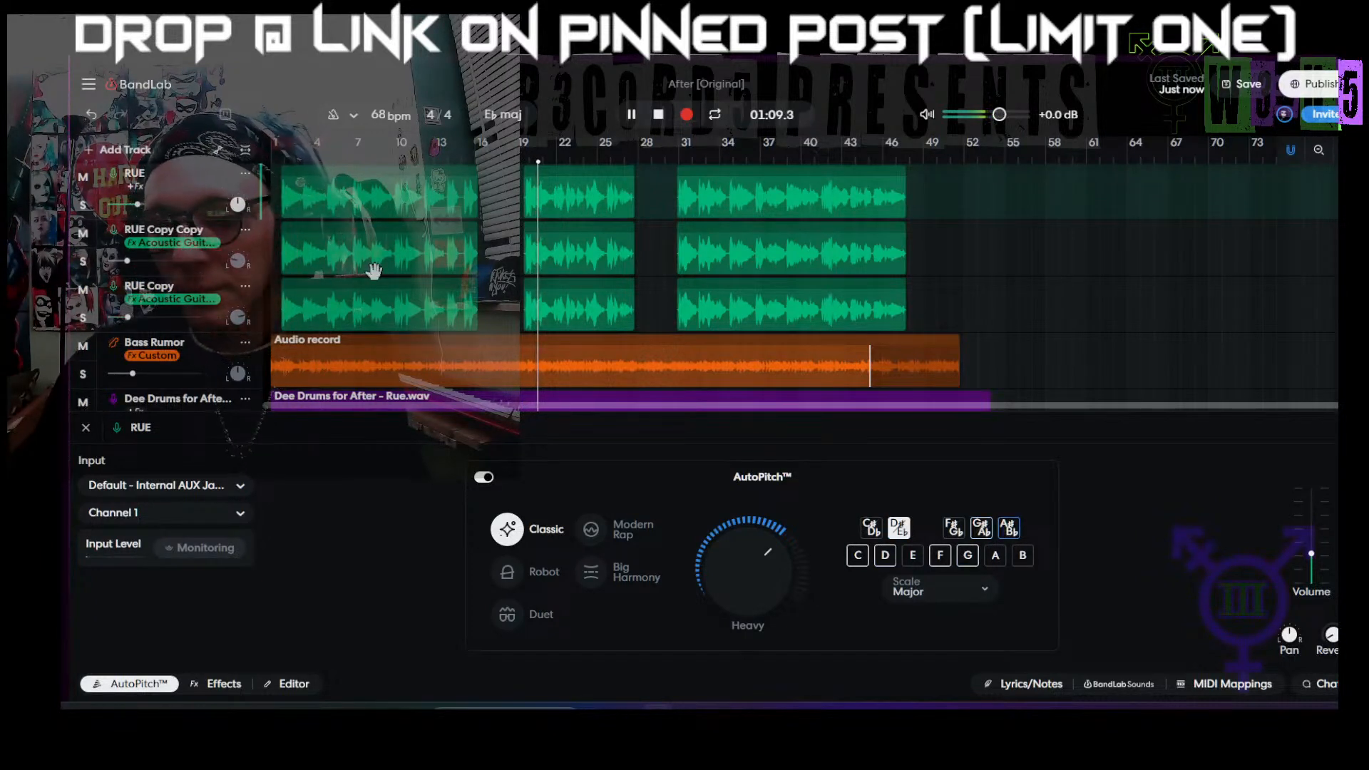
Step: Save the project with the RUE Copy Copy track selected, close the AutoPitch settings, and stop playback
click(223, 274)
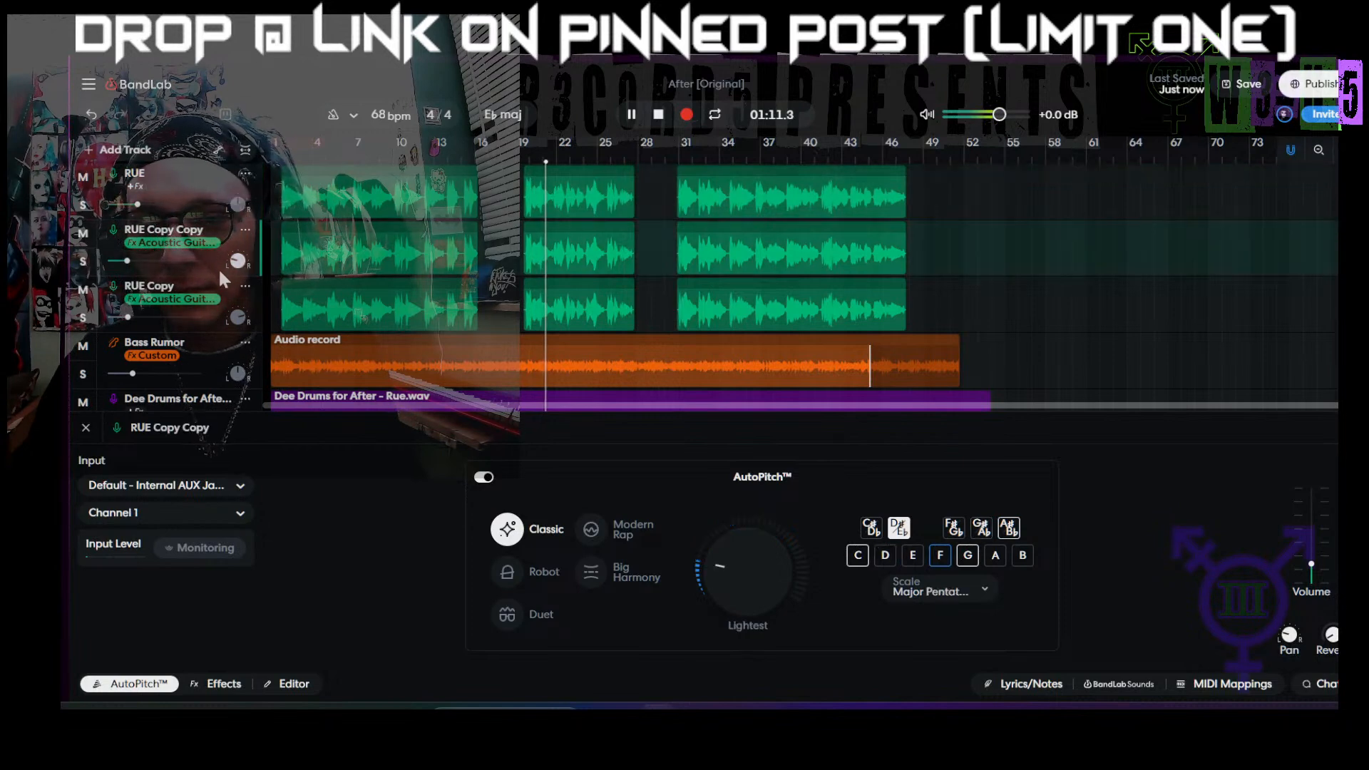
click(1223, 95)
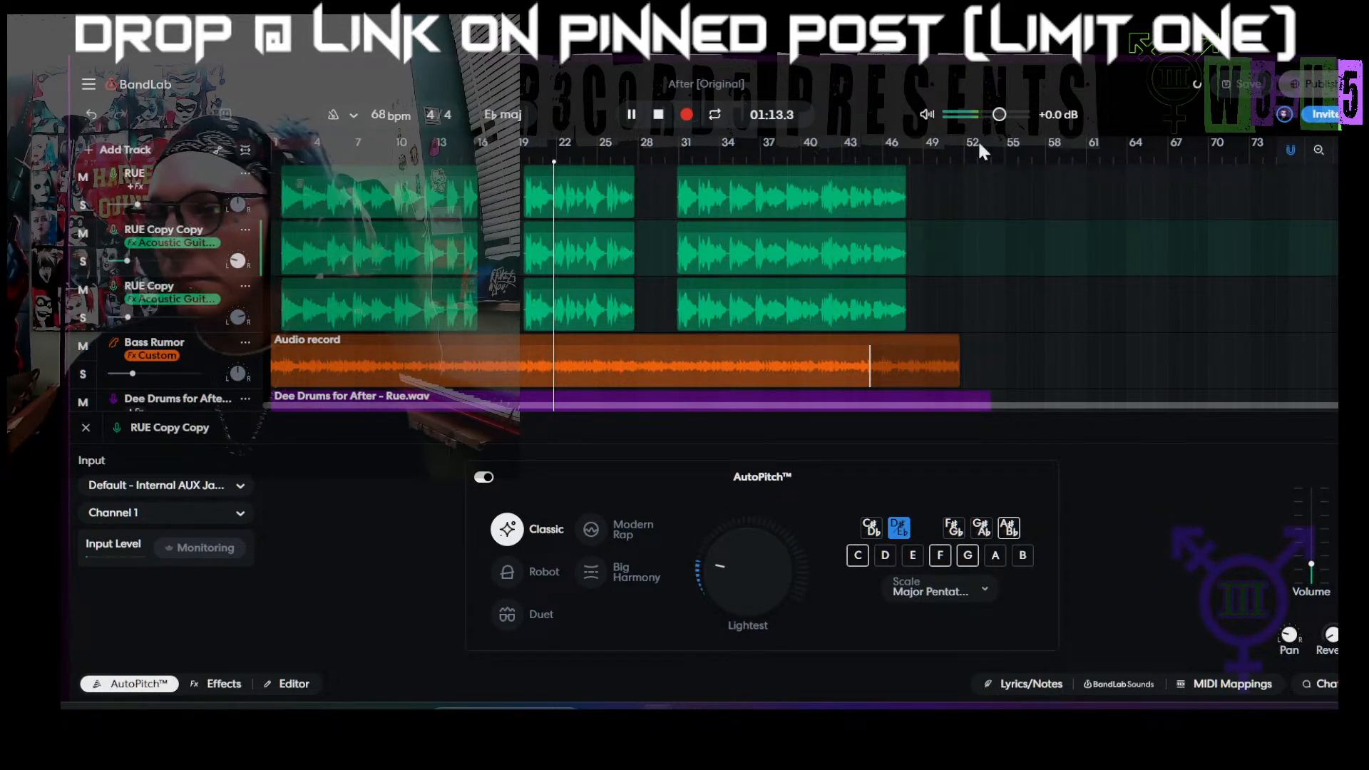
click(85, 431)
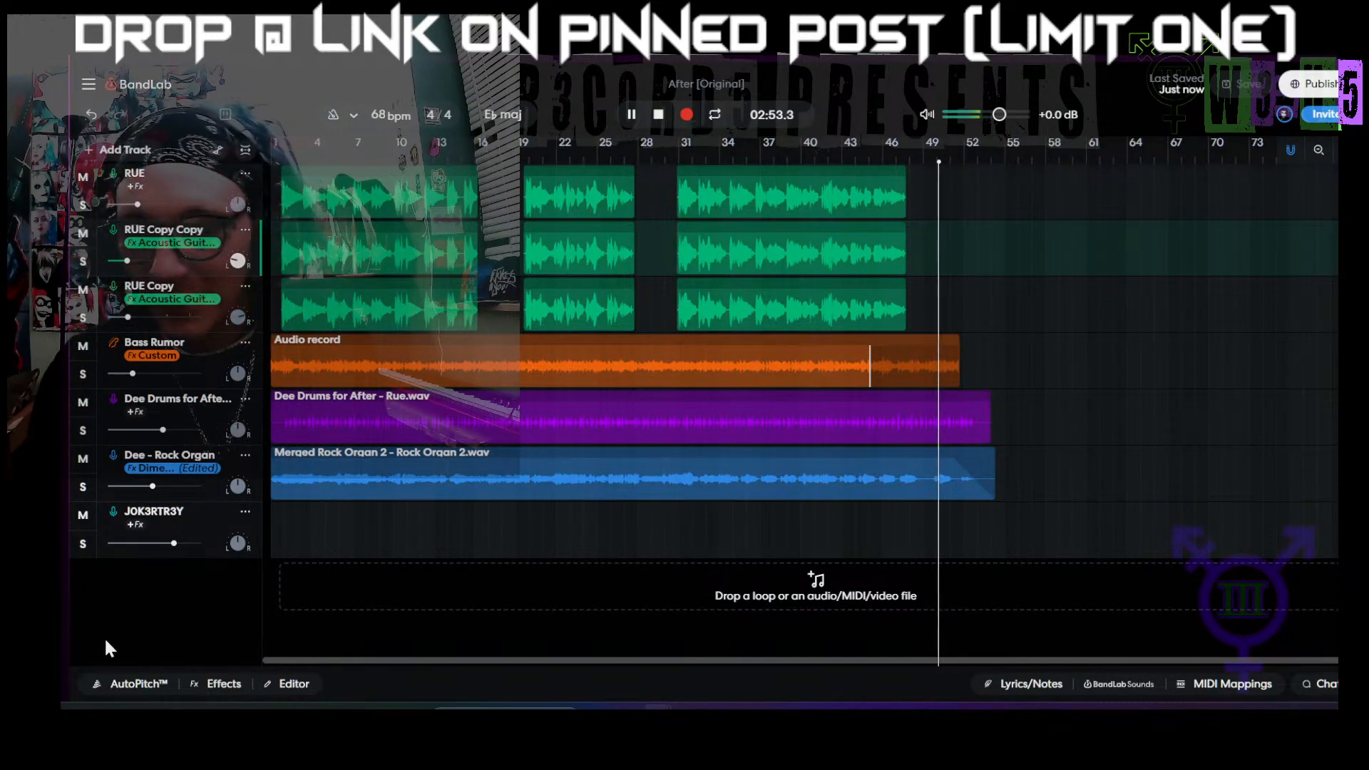
key(space)
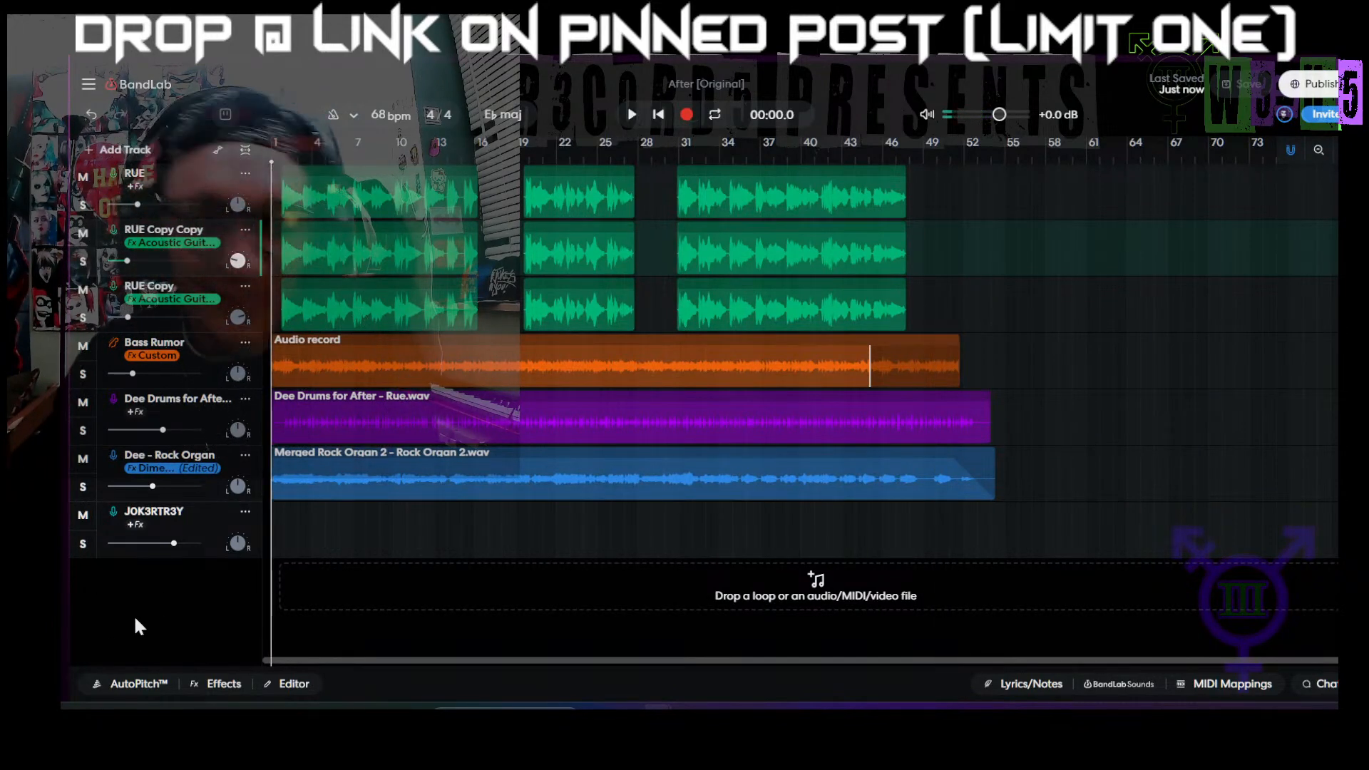